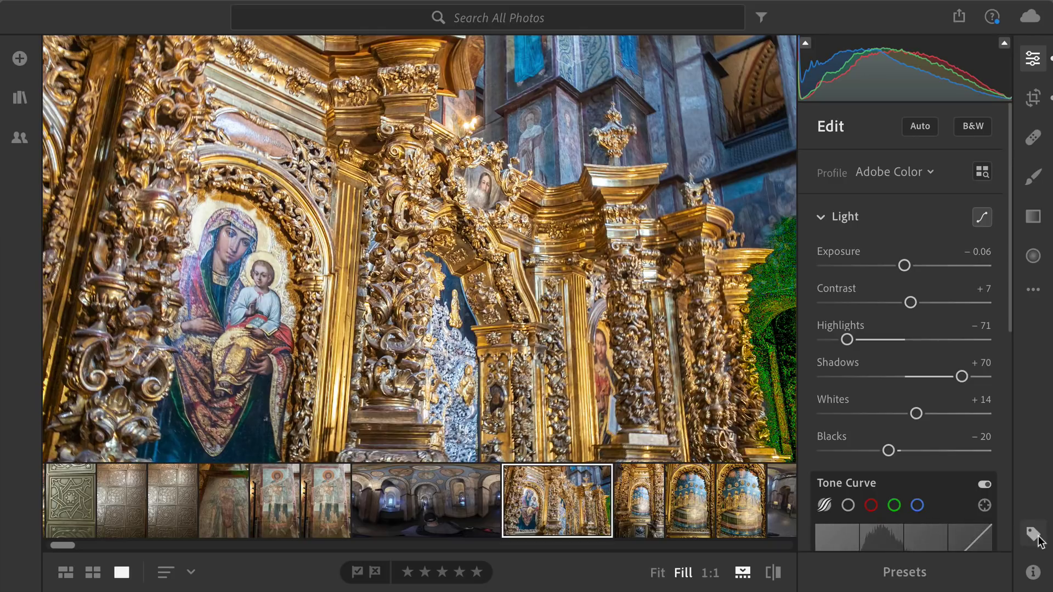
Send the iconostasis photo from Lightroom to Photoshop with Edit in Photoshop.
click(1034, 292)
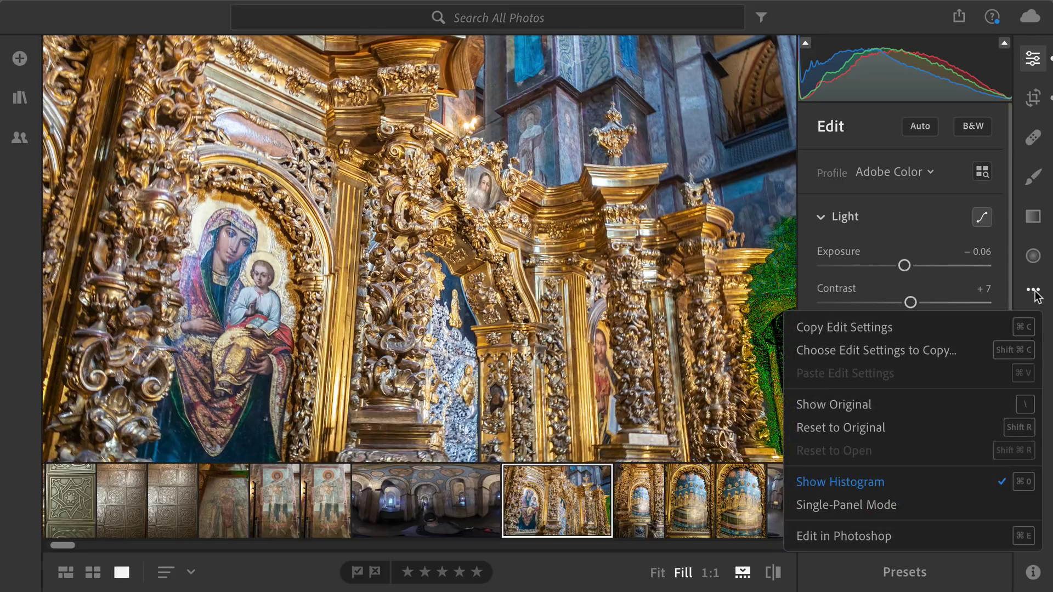
click(930, 531)
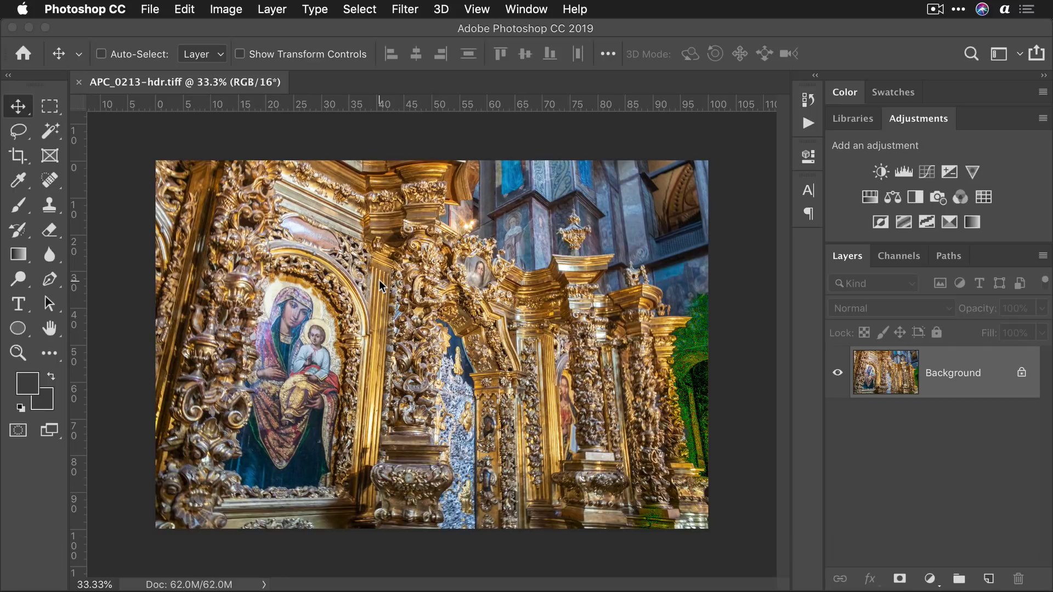
Convert the layer to a smart object, then go to Filter > Skylum Software > Luminar Flex.
click(415, 6)
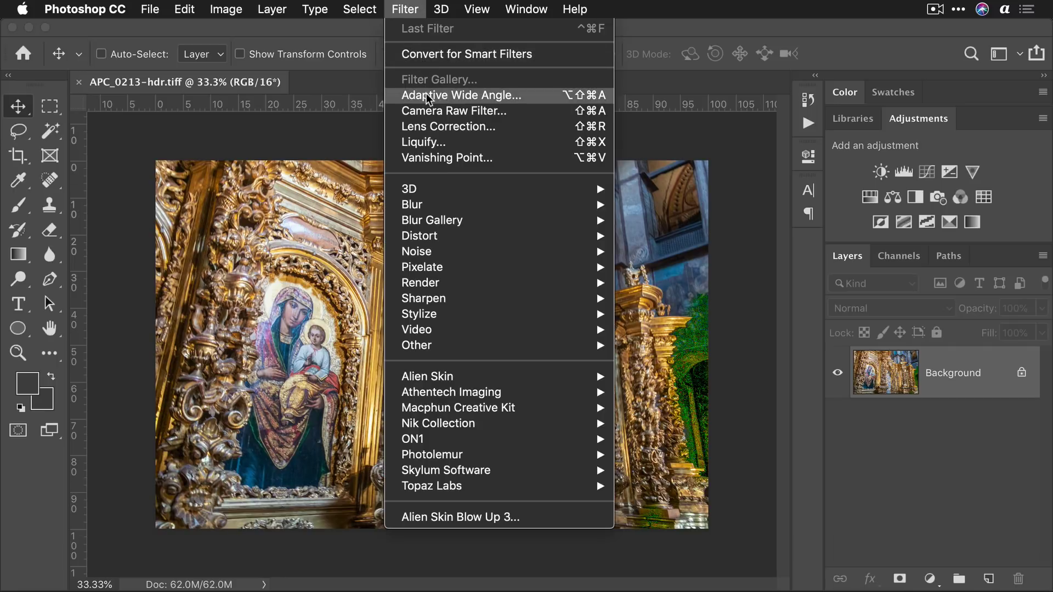
click(419, 59)
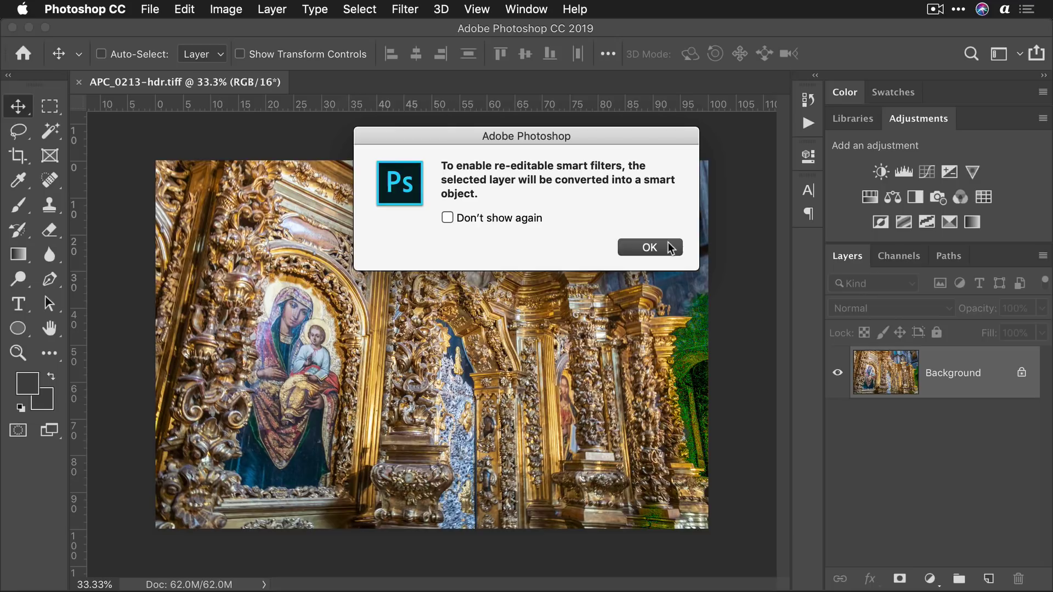
click(670, 248)
click(405, 9)
mouse_move(590, 470)
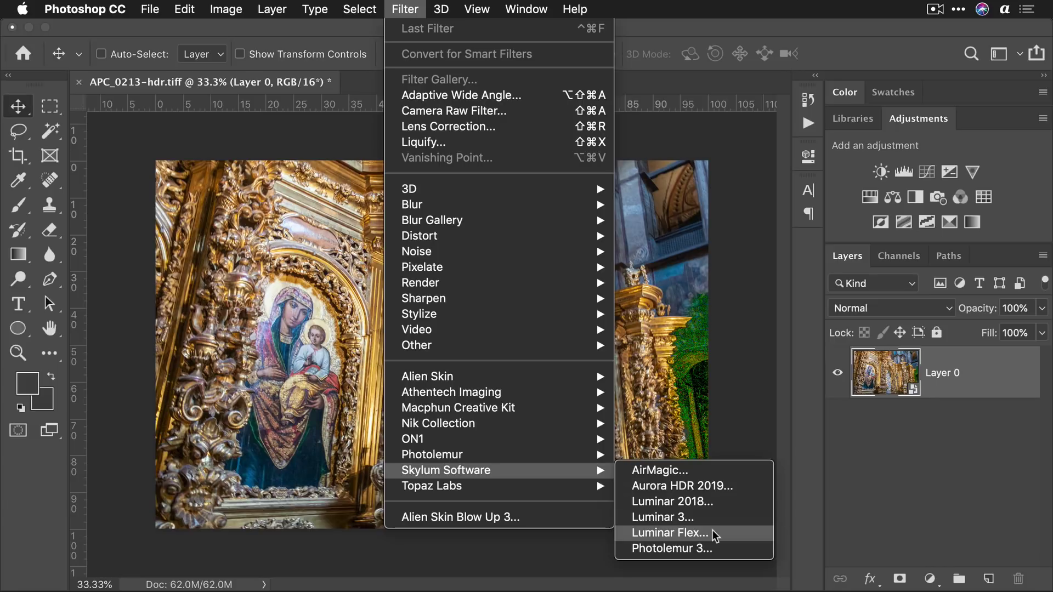
Launch Luminar Flex on the layer and set Accent AI Filter 2.0 Boost to 93.
click(670, 533)
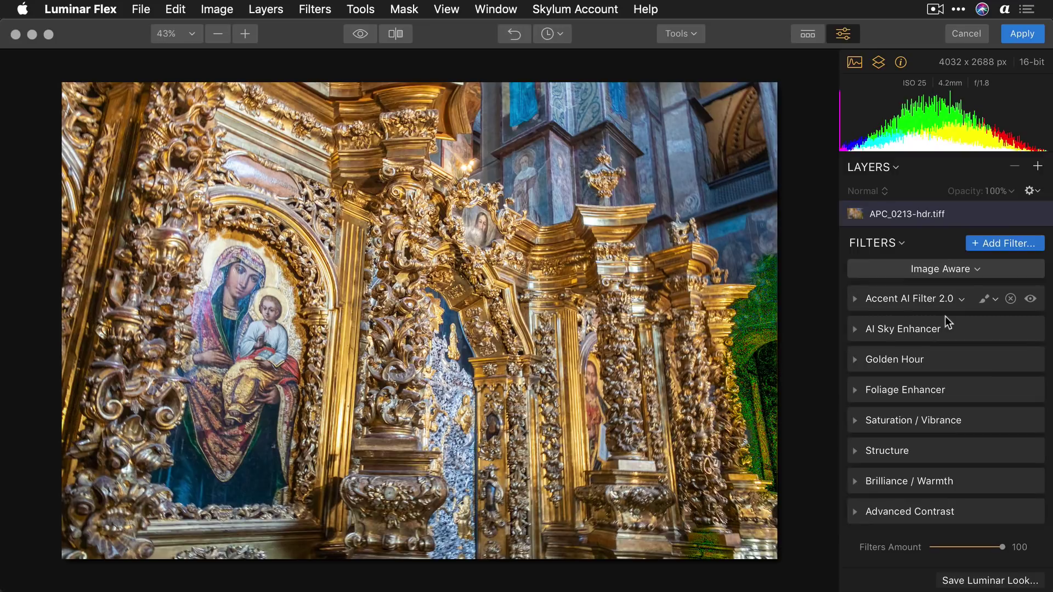
click(855, 299)
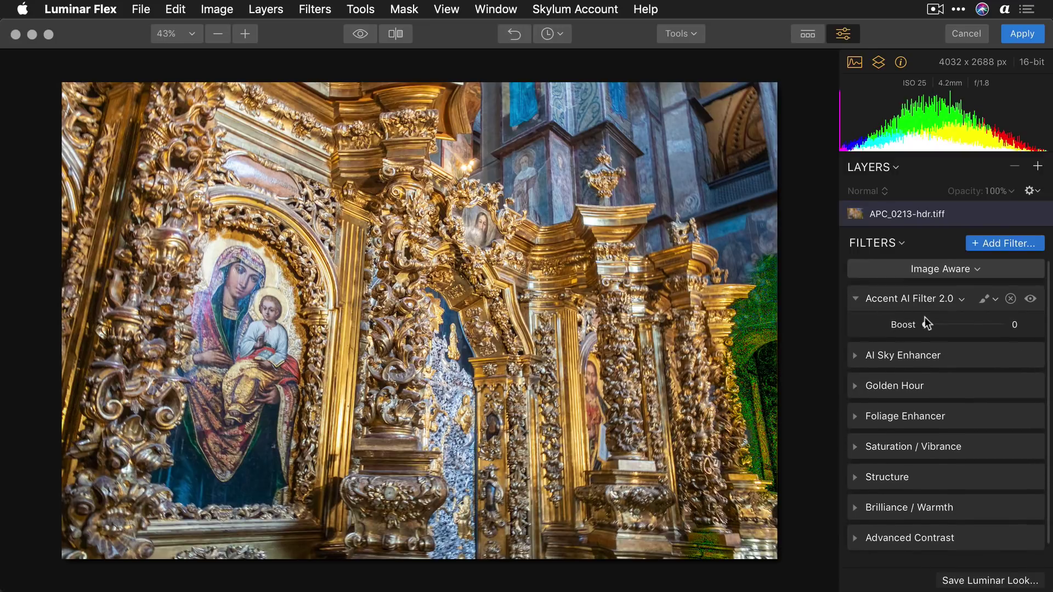
drag(957, 324, 978, 330)
click(855, 298)
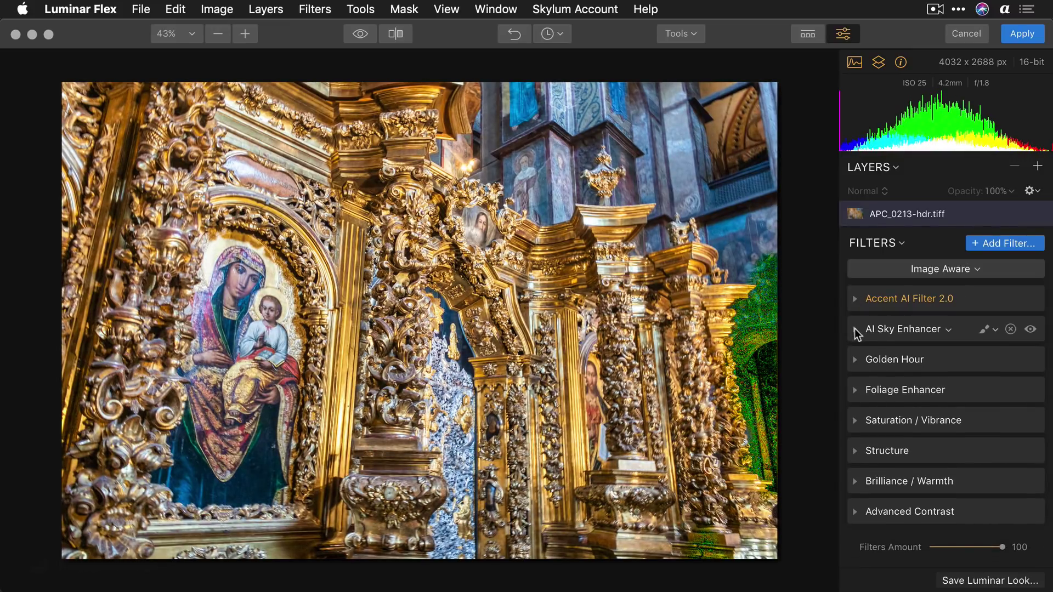
Warm the photo with Golden Hour Amount at 19.
click(856, 359)
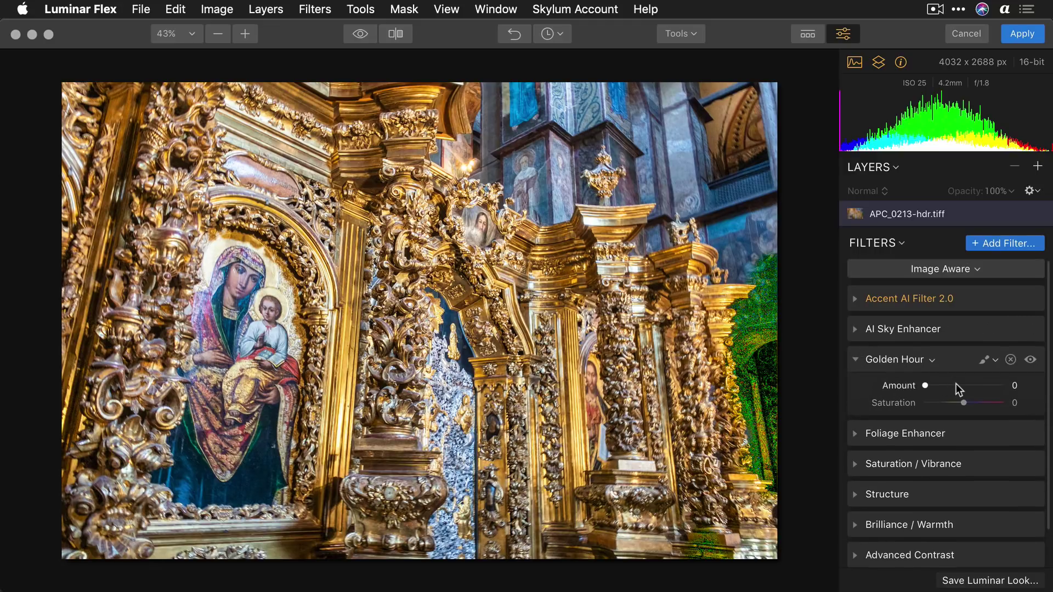
click(956, 384)
drag(954, 385, 937, 386)
click(855, 360)
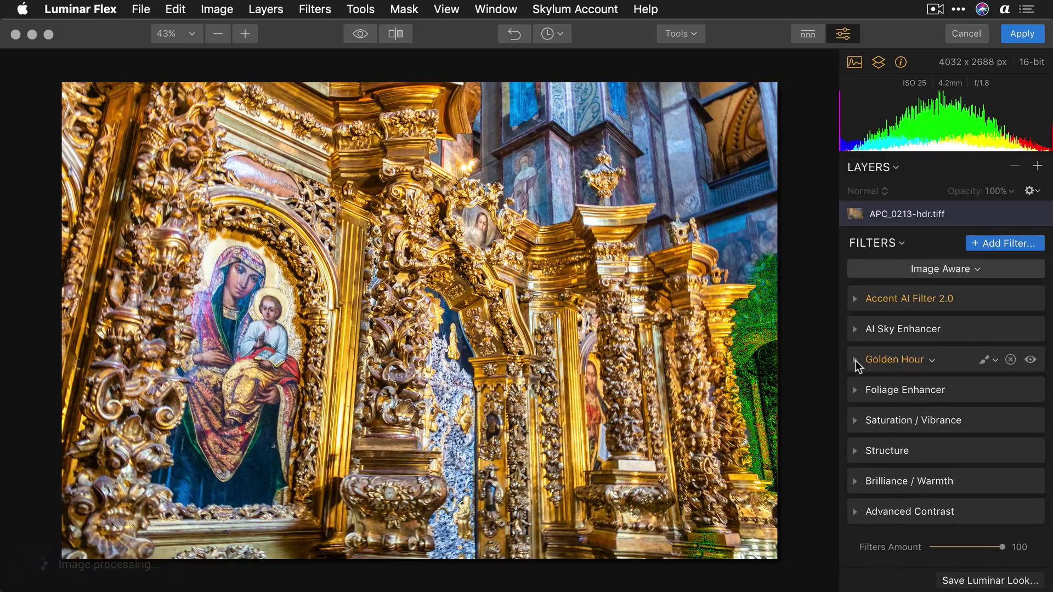
Set Advanced Contrast Highlights Amount to 29.
click(854, 510)
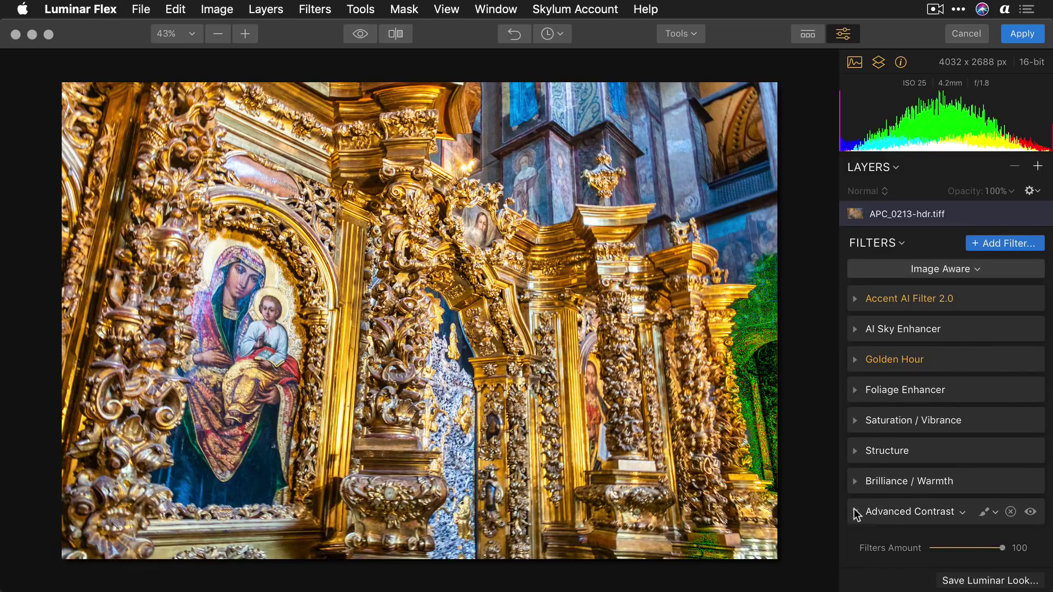
scroll(968, 454, down, 3)
click(964, 483)
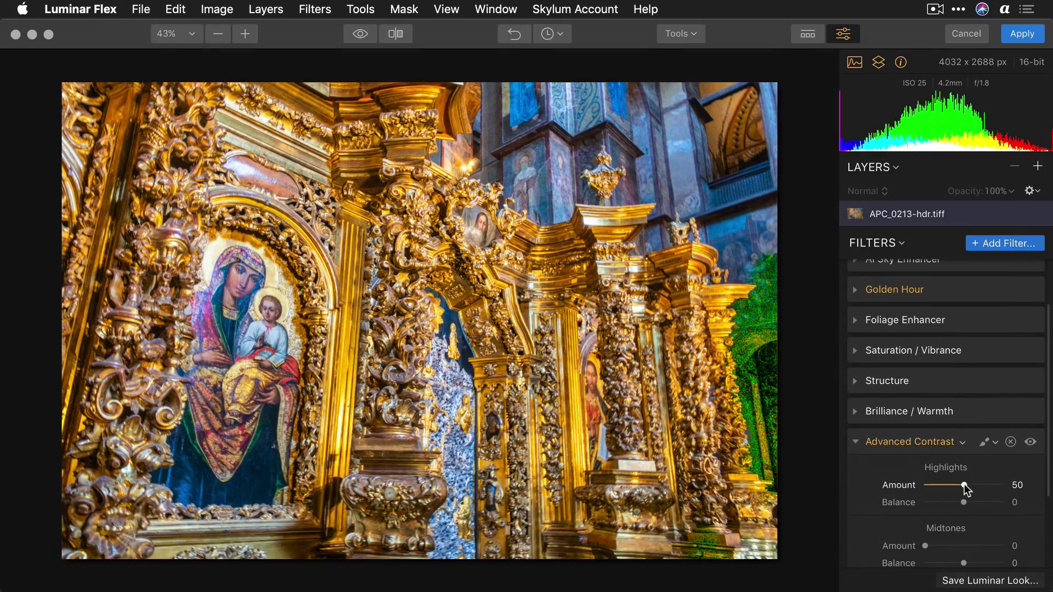
drag(963, 485, 947, 484)
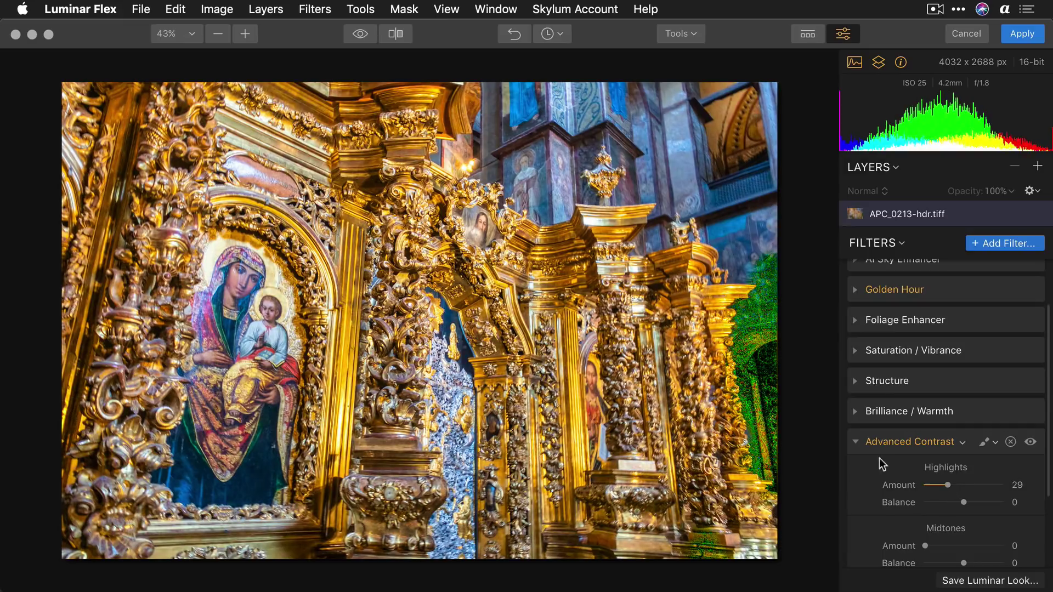
click(856, 443)
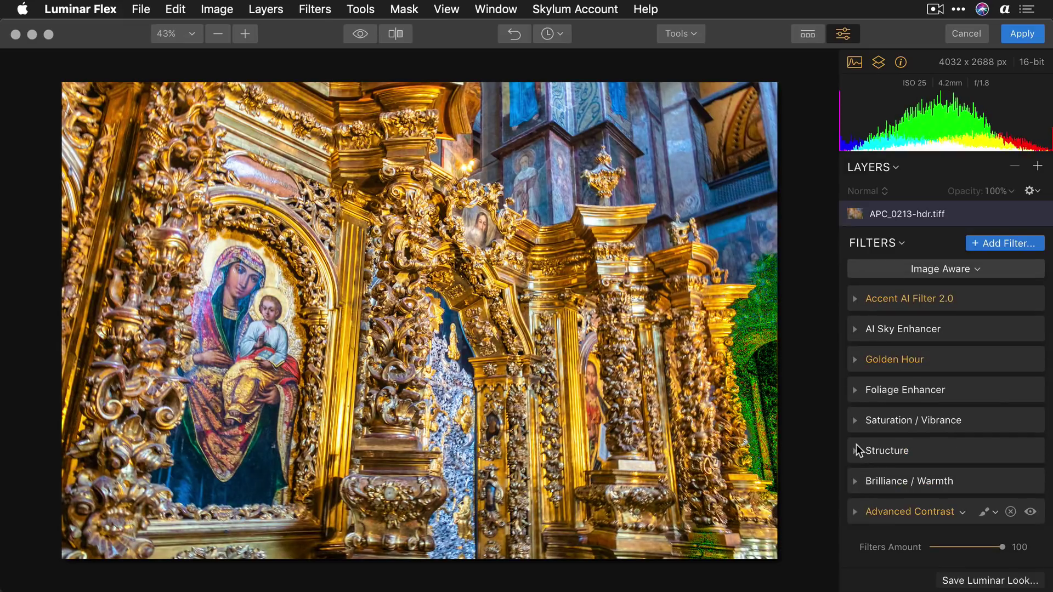
Add a new adjustment layer in the Relight & Color workspace and cool Split Color Warmth to −27.
click(1037, 167)
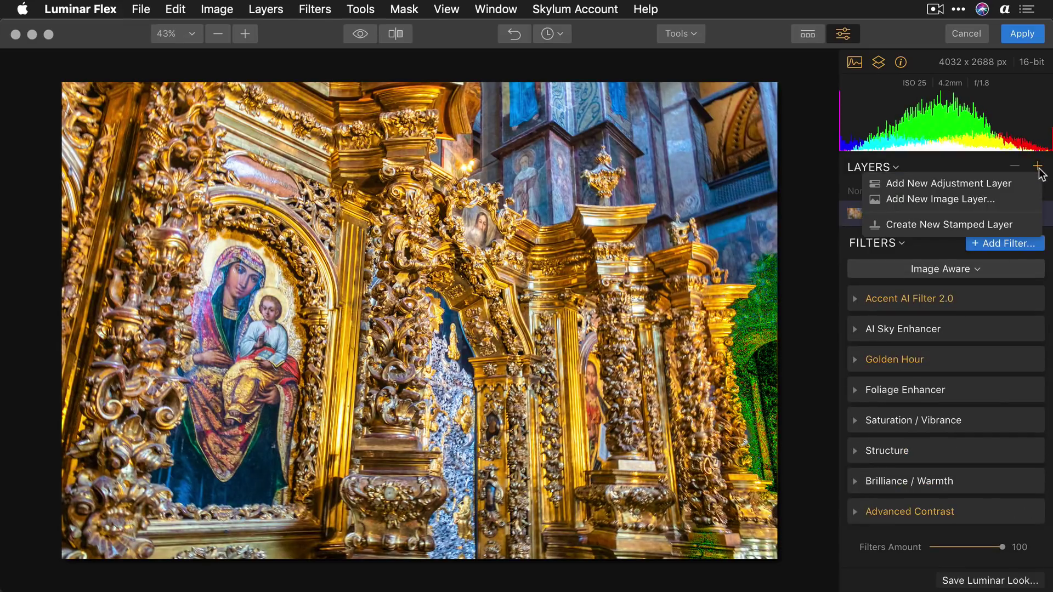
click(1022, 183)
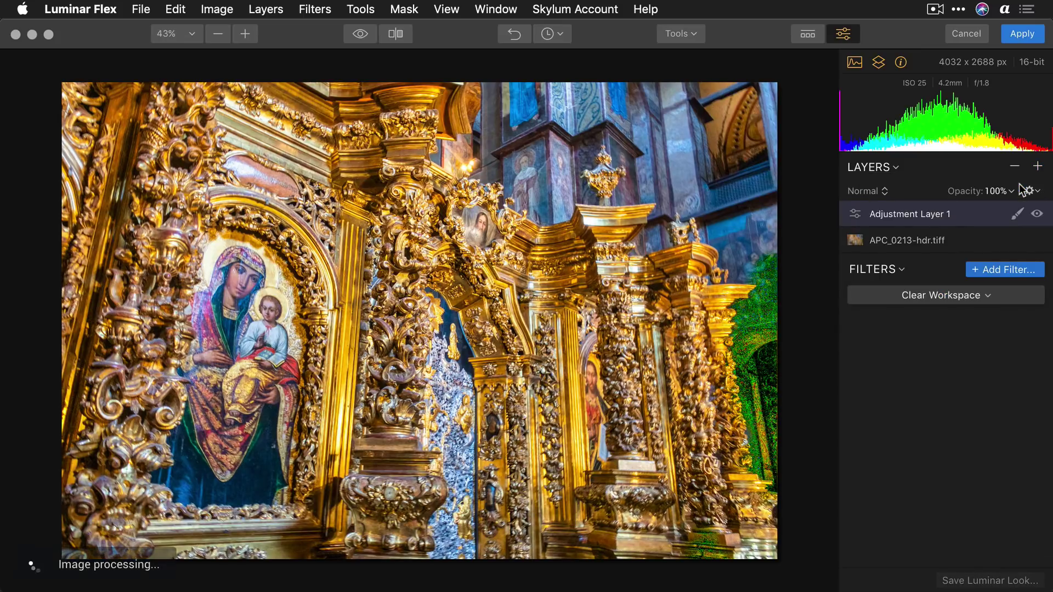
click(939, 295)
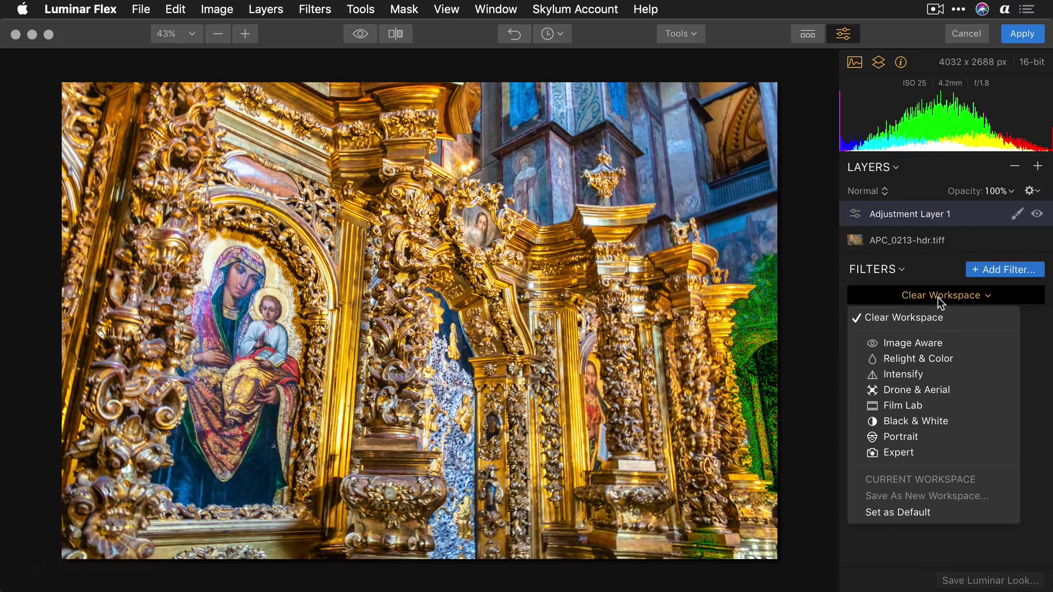
click(940, 359)
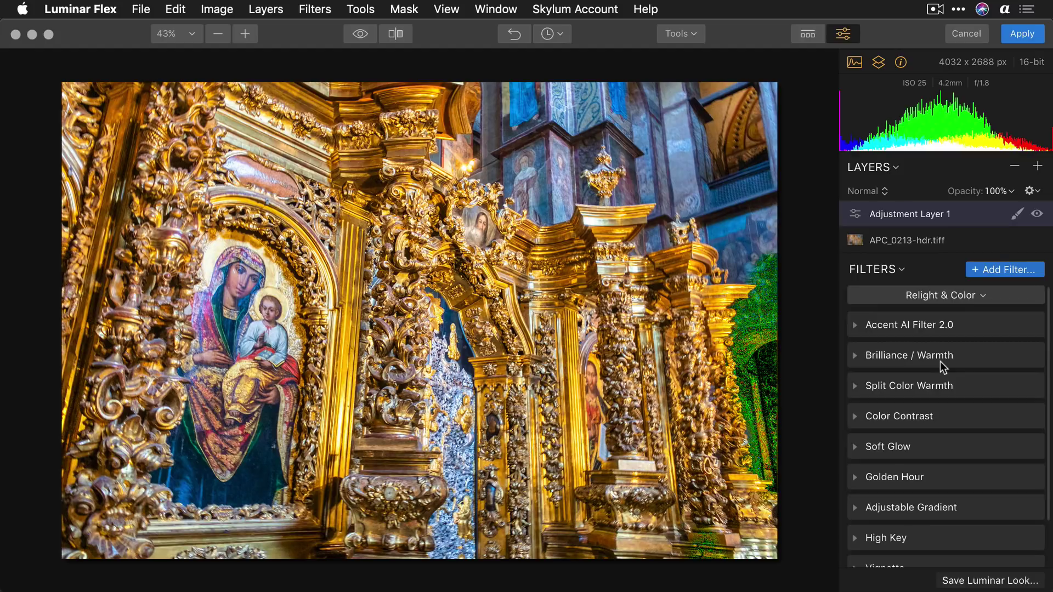
click(856, 387)
drag(962, 410, 950, 431)
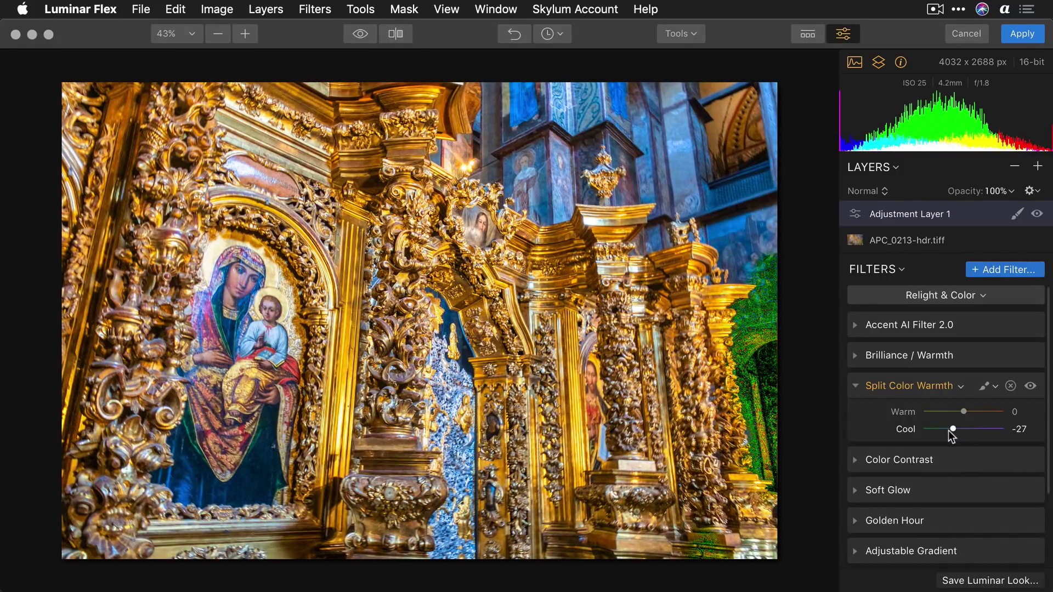
Add Soft Glow at Amount 53.
scroll(948, 433, down, 2)
click(864, 468)
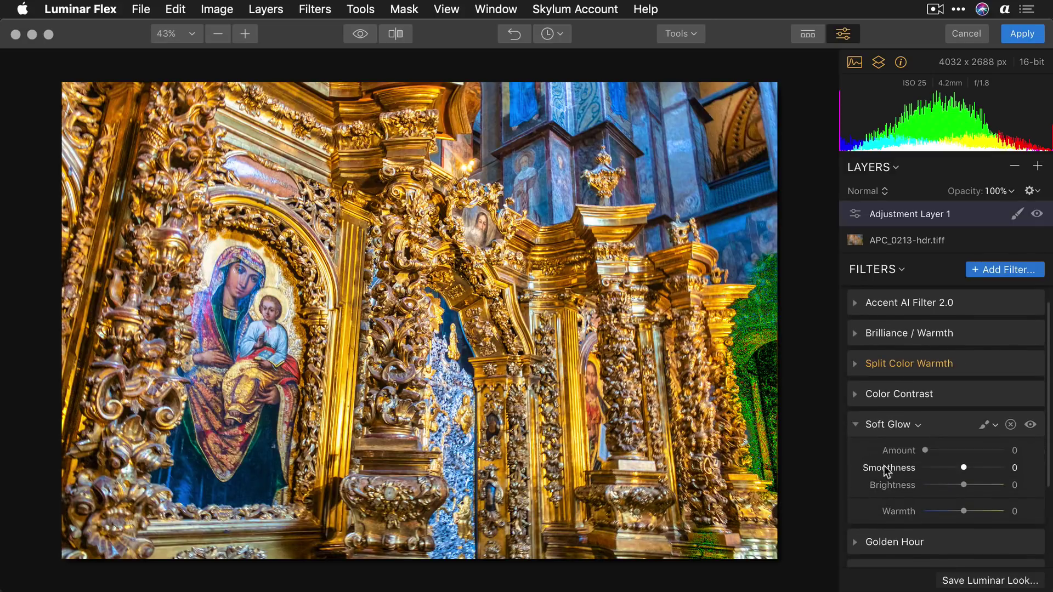
mouse_move(947, 450)
mouse_down()
mouse_move(982, 450)
mouse_move(966, 451)
mouse_up()
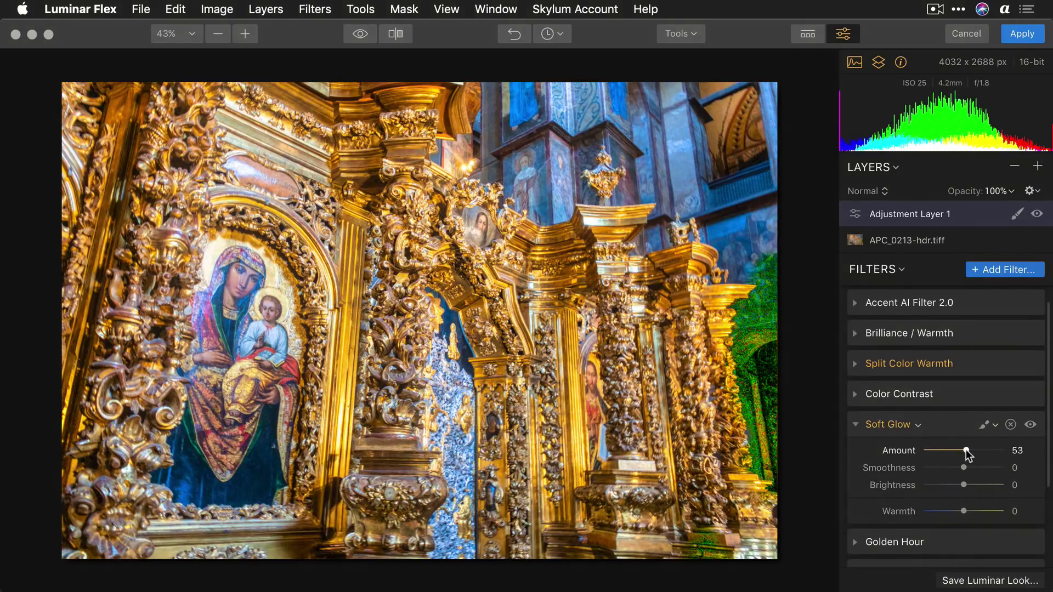
scroll(966, 451, down, 5)
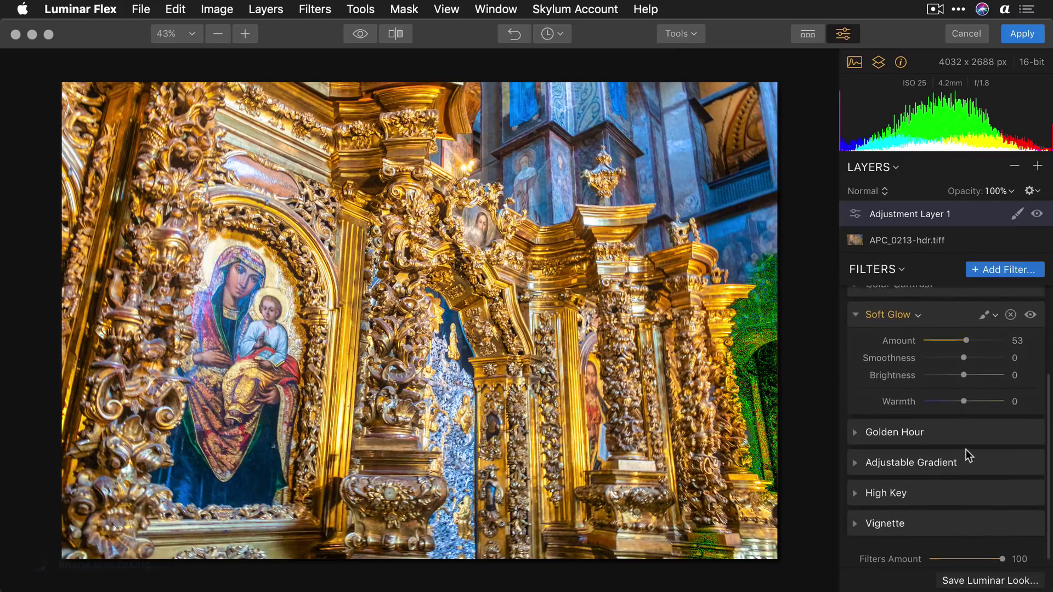
Add a near-vertical Adjustable Gradient at −87° with top Exposure −74 and Vibrance −58.
click(857, 451)
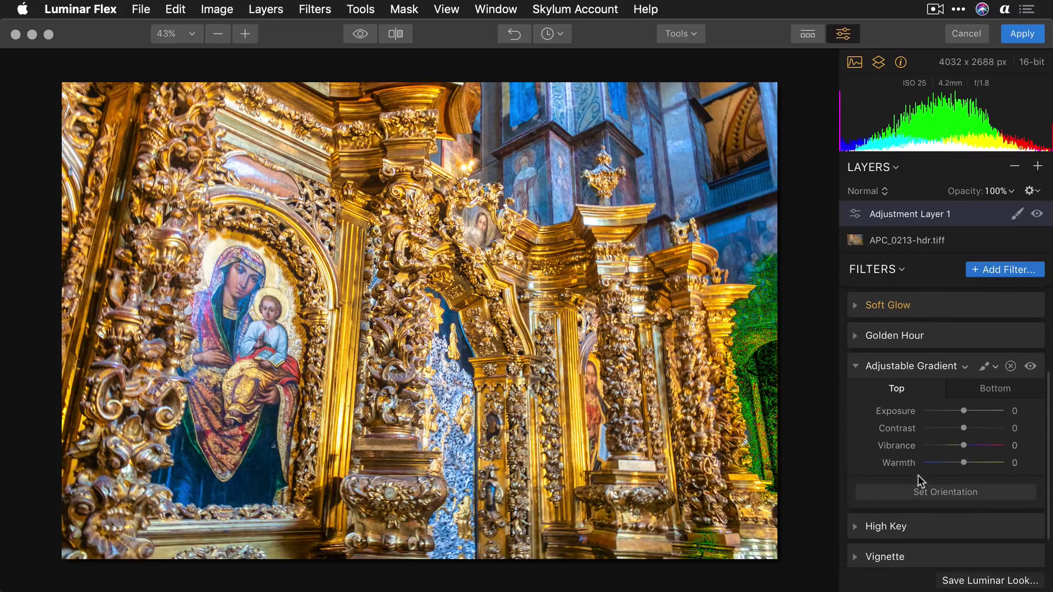
click(924, 497)
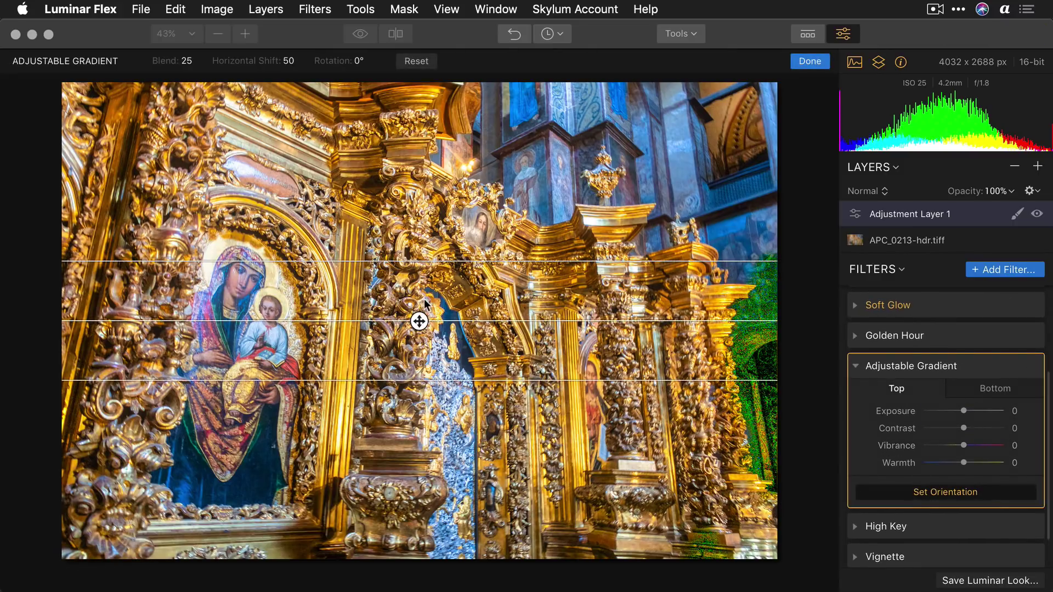
drag(439, 310, 704, 356)
drag(955, 412, 938, 442)
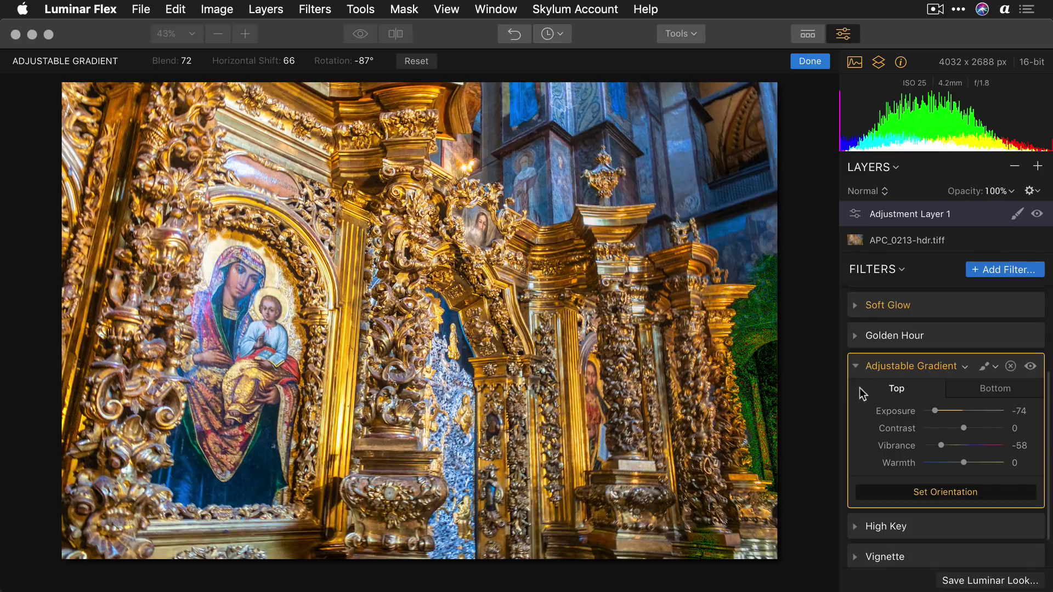
click(877, 497)
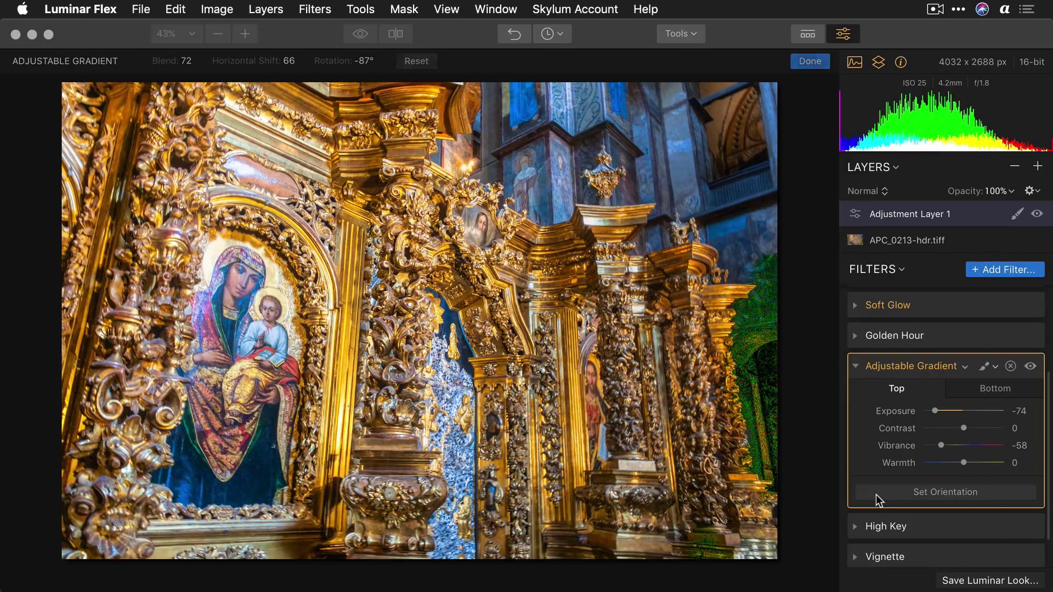
Add a centered Vignette with Amount −53 and Feather 26.
click(861, 556)
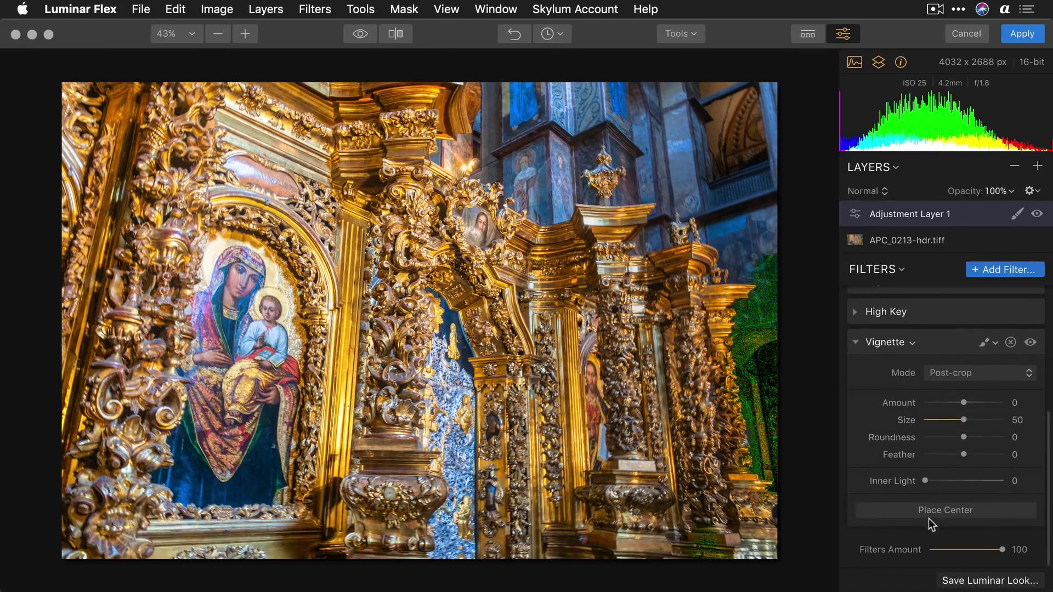
click(933, 512)
click(237, 305)
drag(963, 402, 890, 406)
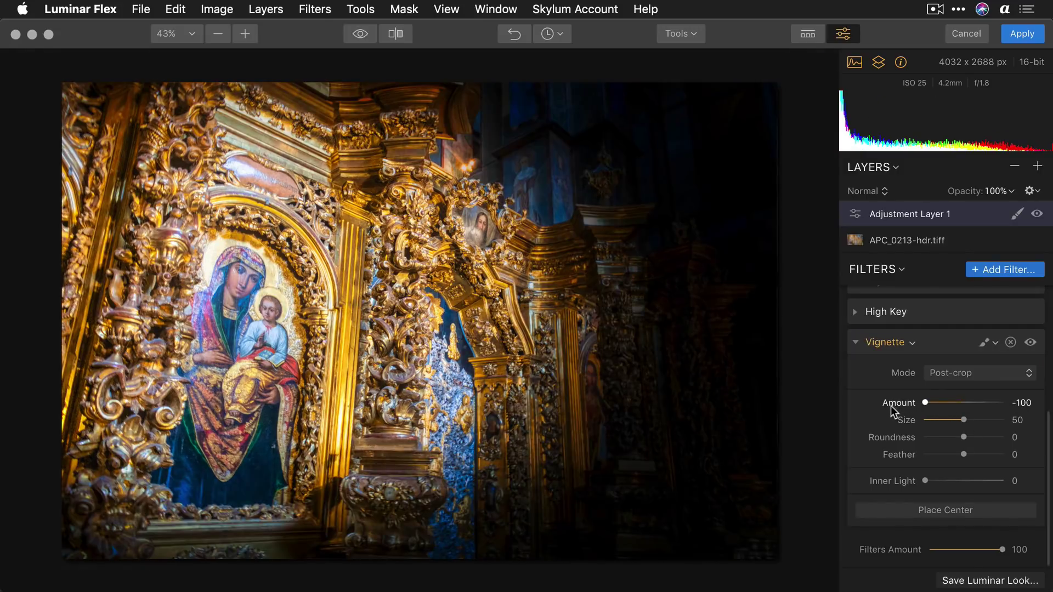
drag(952, 454, 973, 451)
click(940, 402)
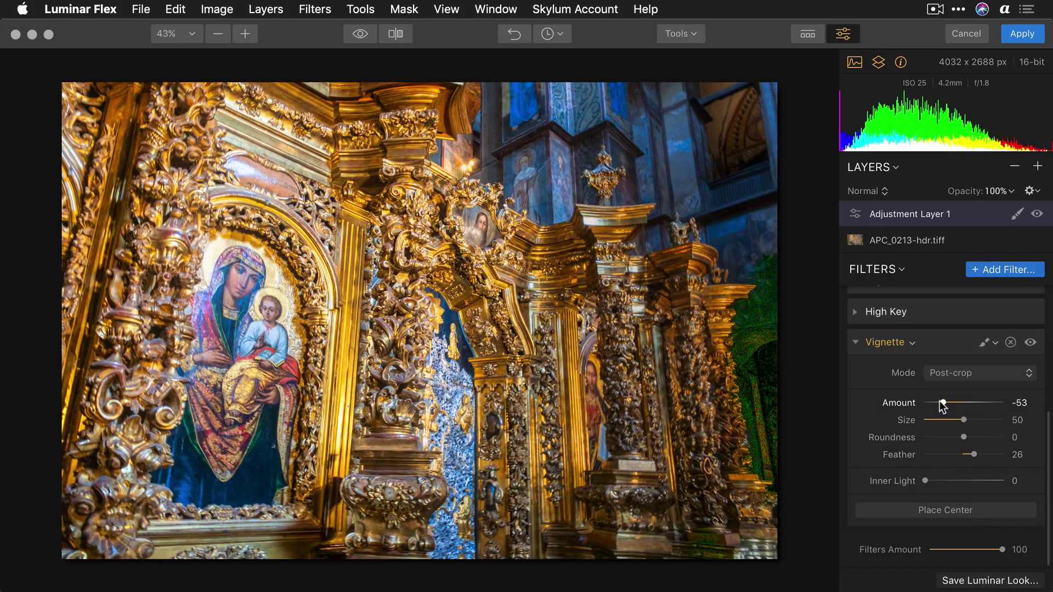
Add another adjustment layer and open the B&W Film Emulation looks collection.
click(1038, 166)
click(1020, 183)
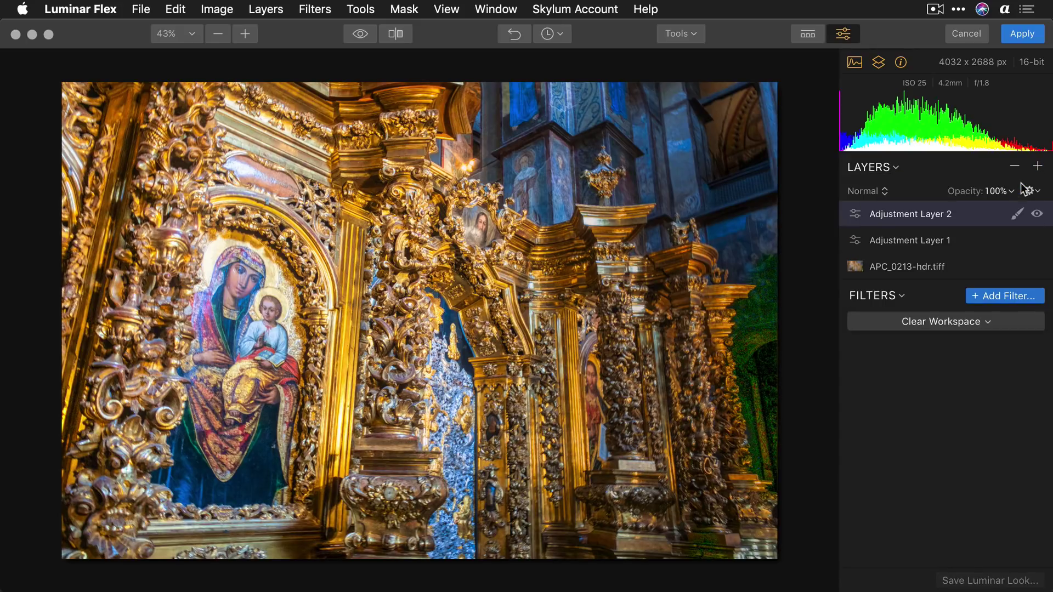
click(810, 35)
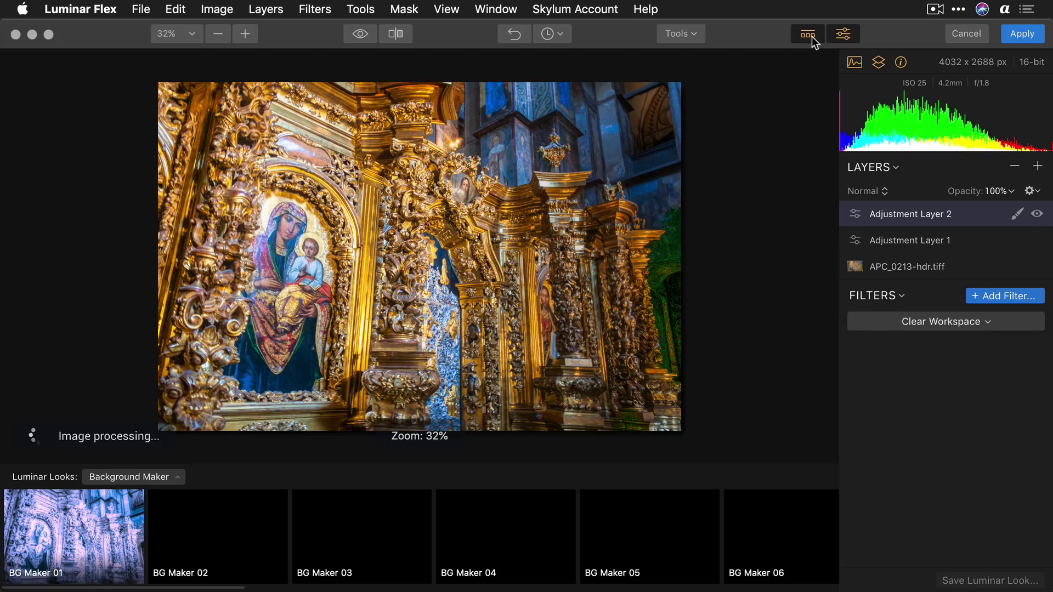
click(137, 471)
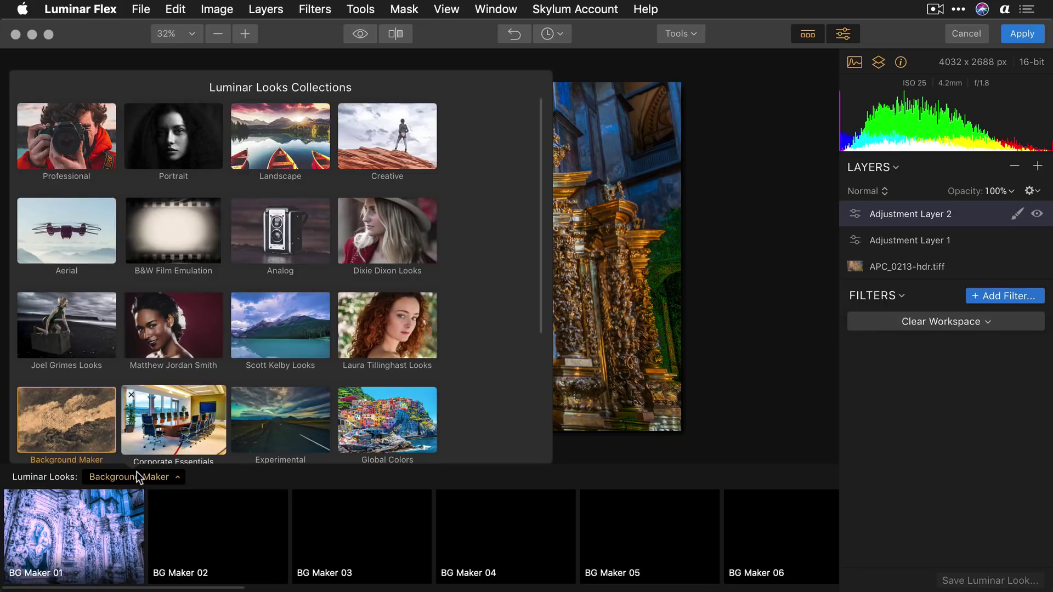
click(174, 248)
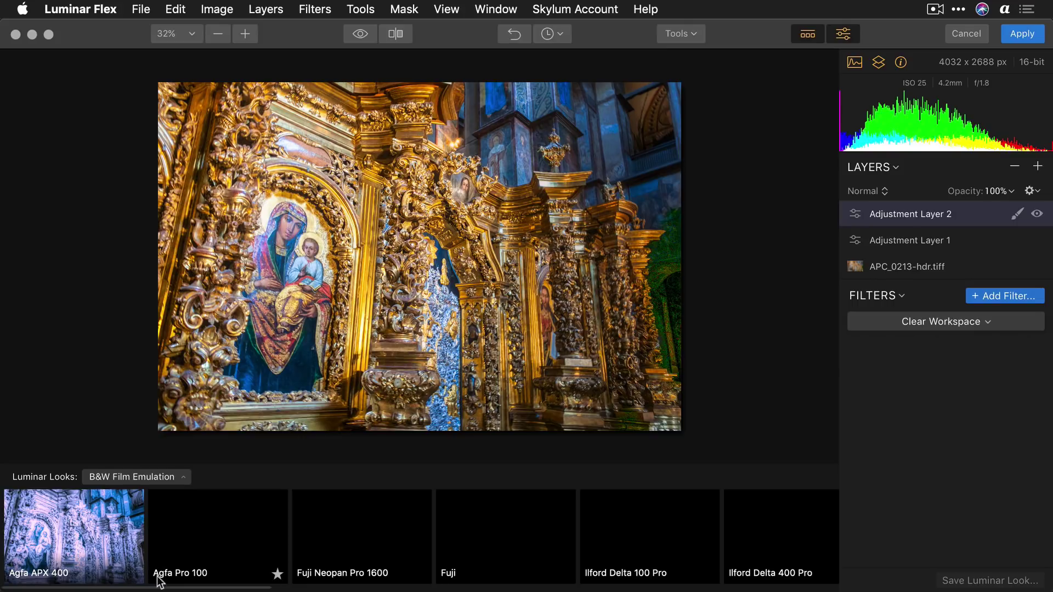
Compare the Agfa and Fuji film looks, choose Ilford Delta 100 Pro, and apply to Photoshop.
click(201, 518)
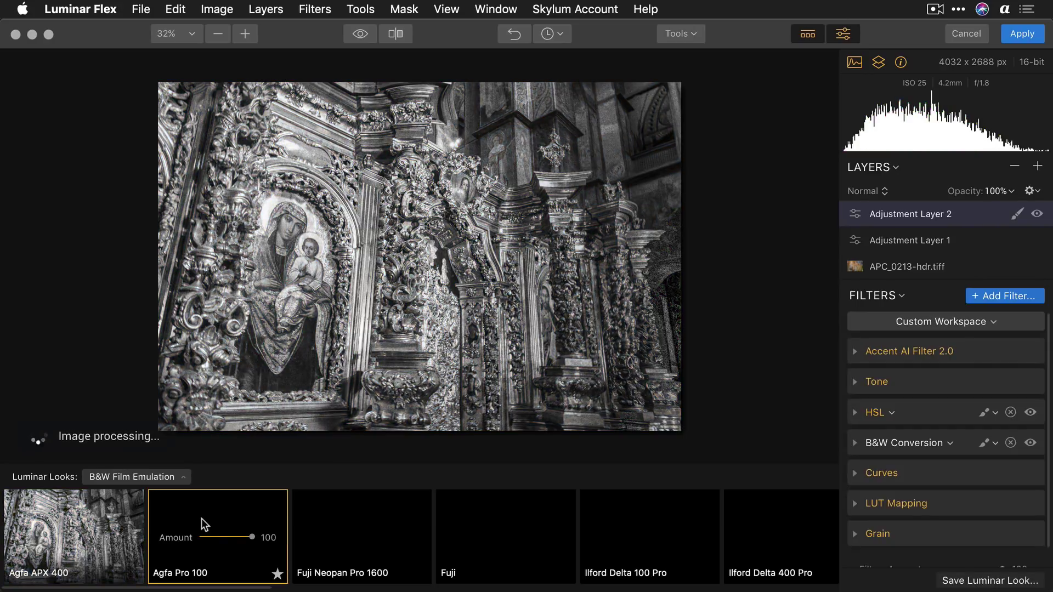
click(343, 511)
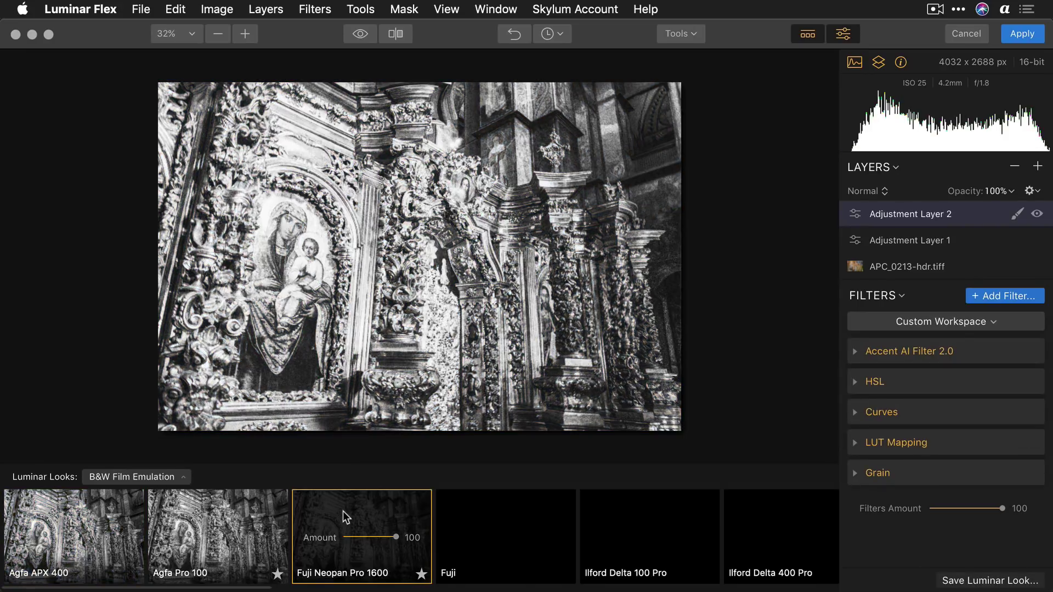
click(469, 510)
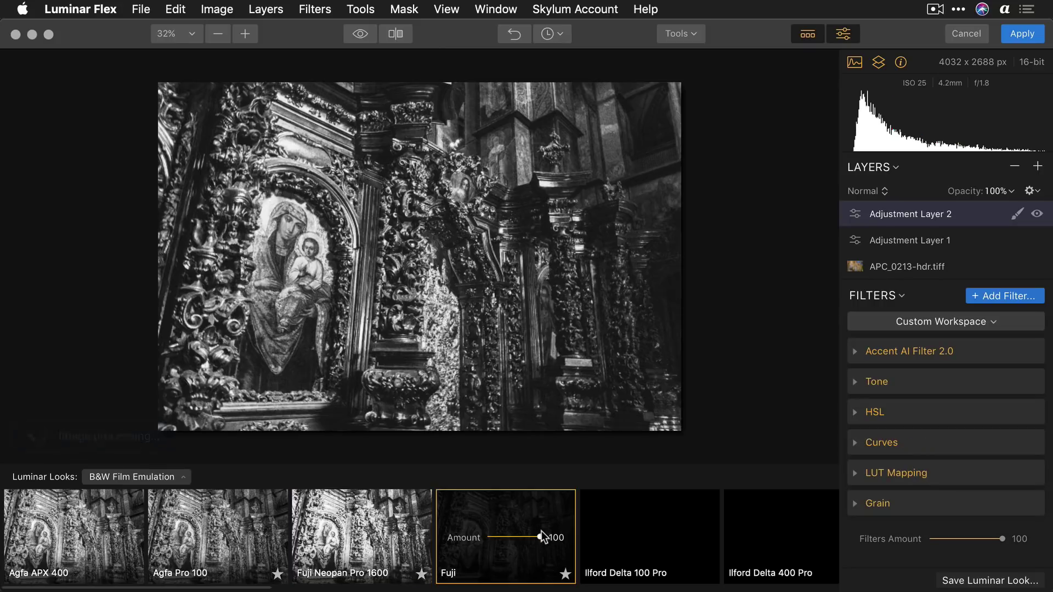
drag(542, 531, 537, 533)
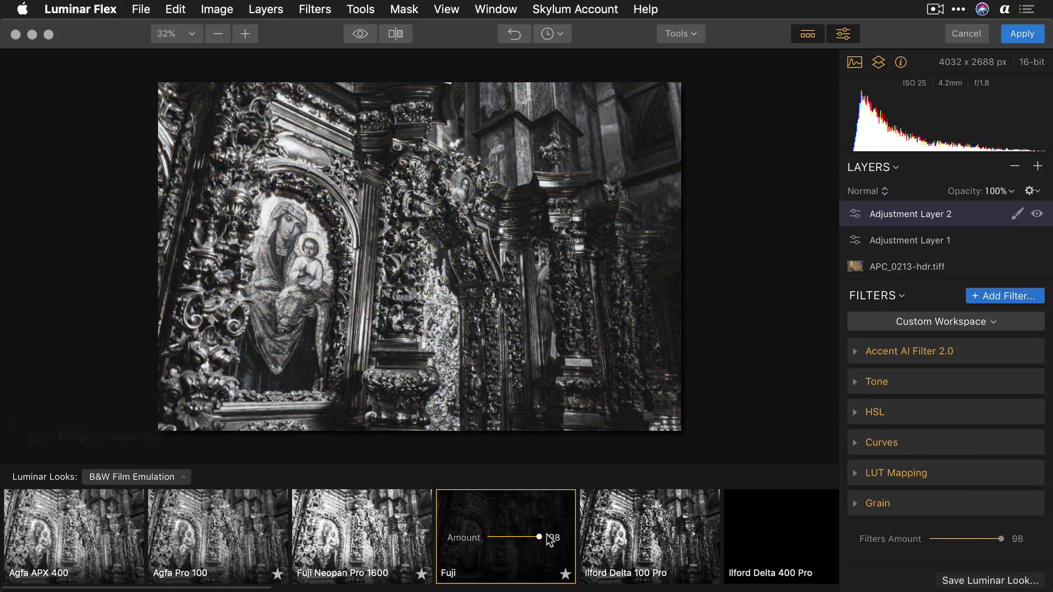
click(646, 529)
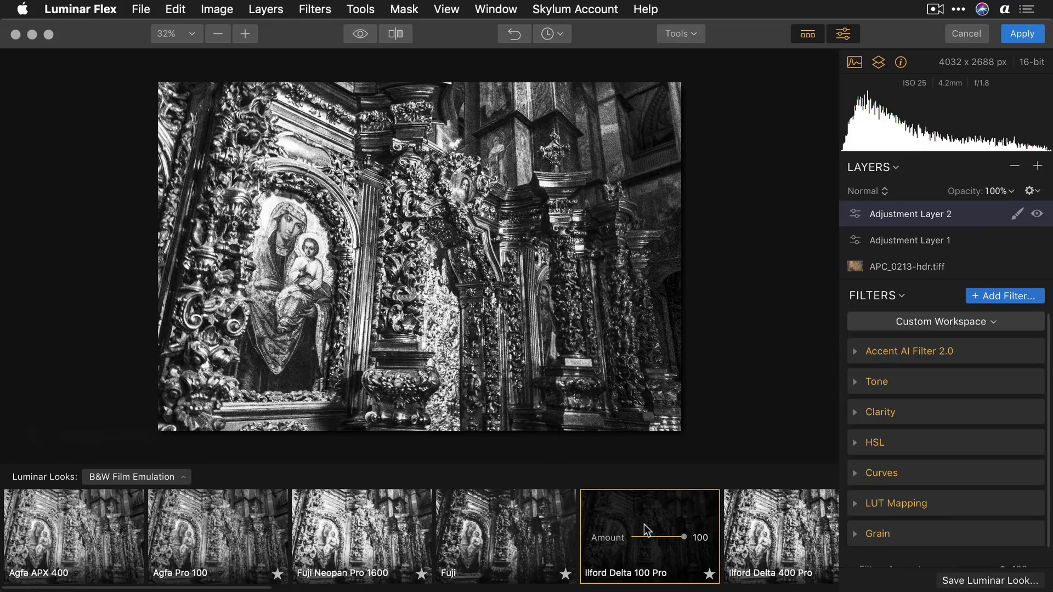
click(1031, 39)
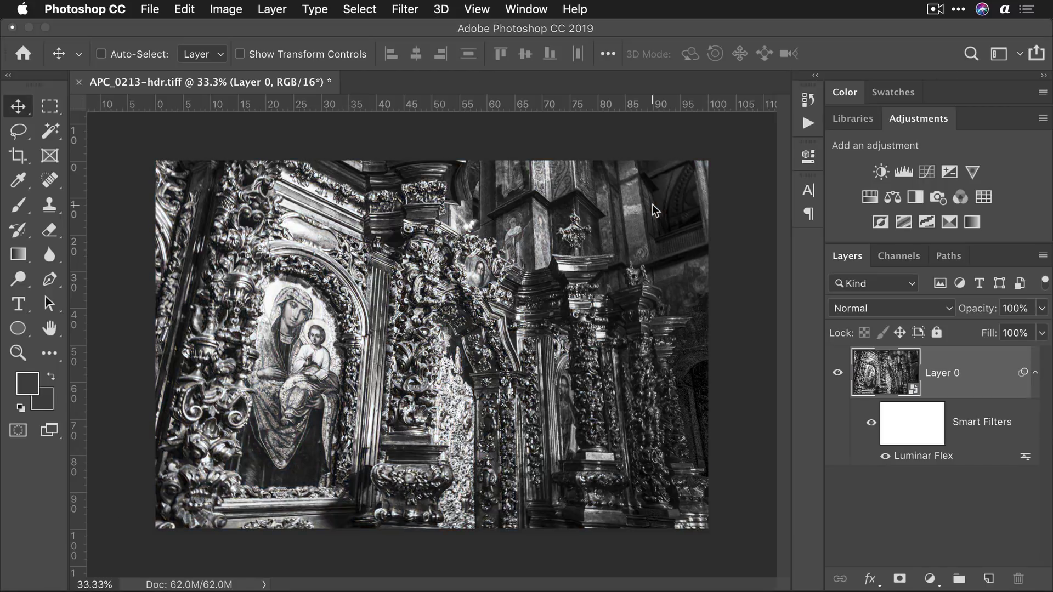
Close the black-and-white document, saving it as APC_0213-hdr-Edit.tif.
key(super+w)
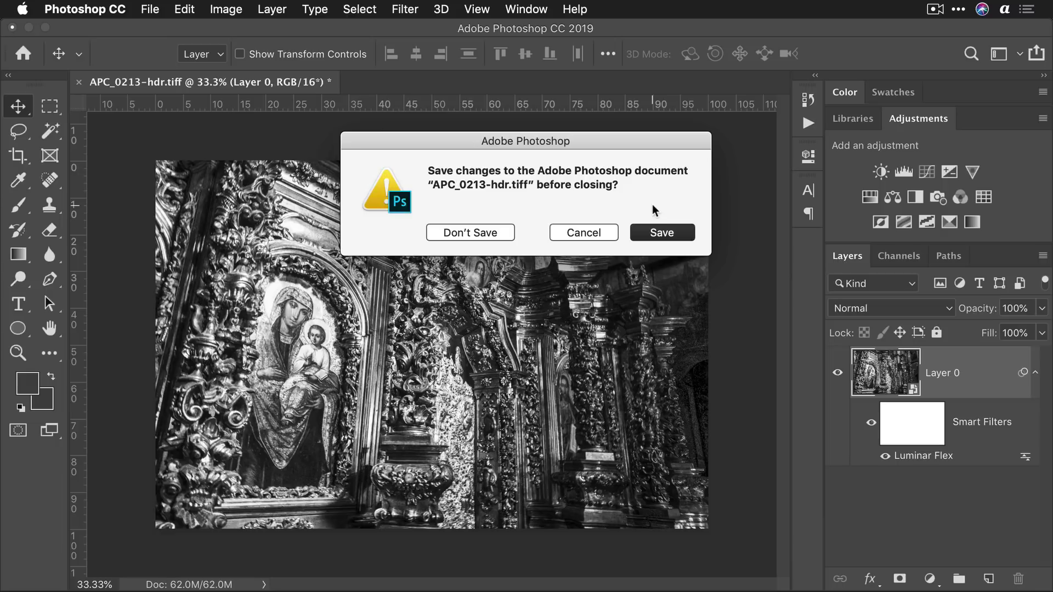
key(Return)
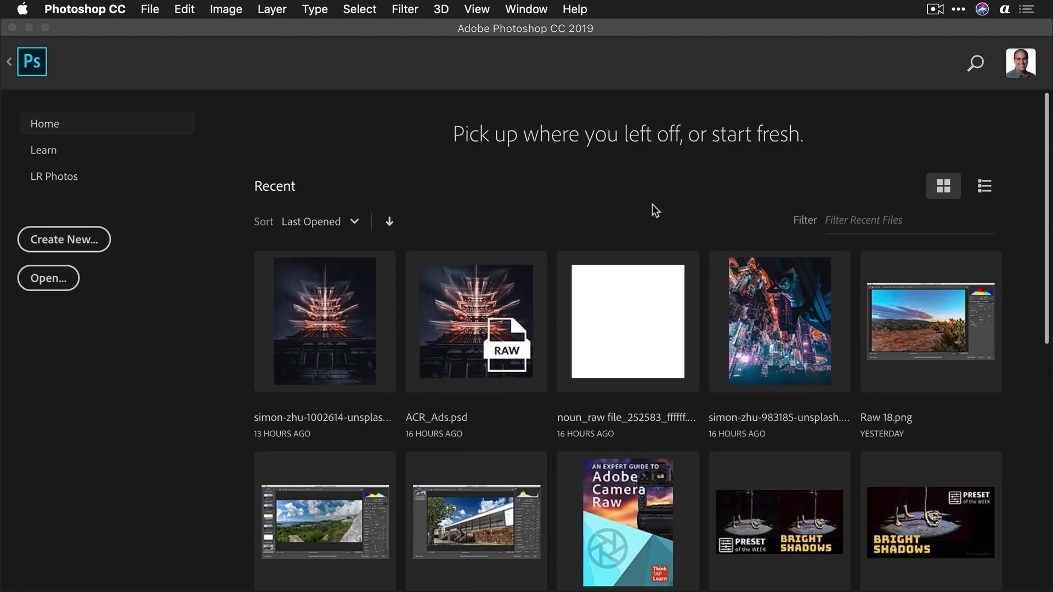
key(super+Tab)
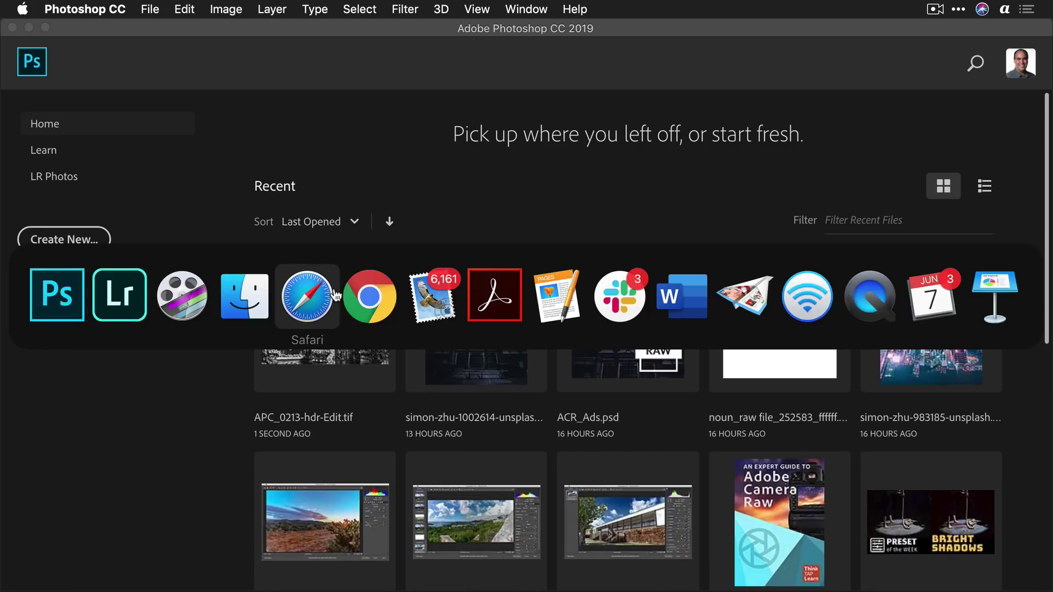
Back in Lightroom, expand the stack and compare the colour original with the B&W version.
click(141, 296)
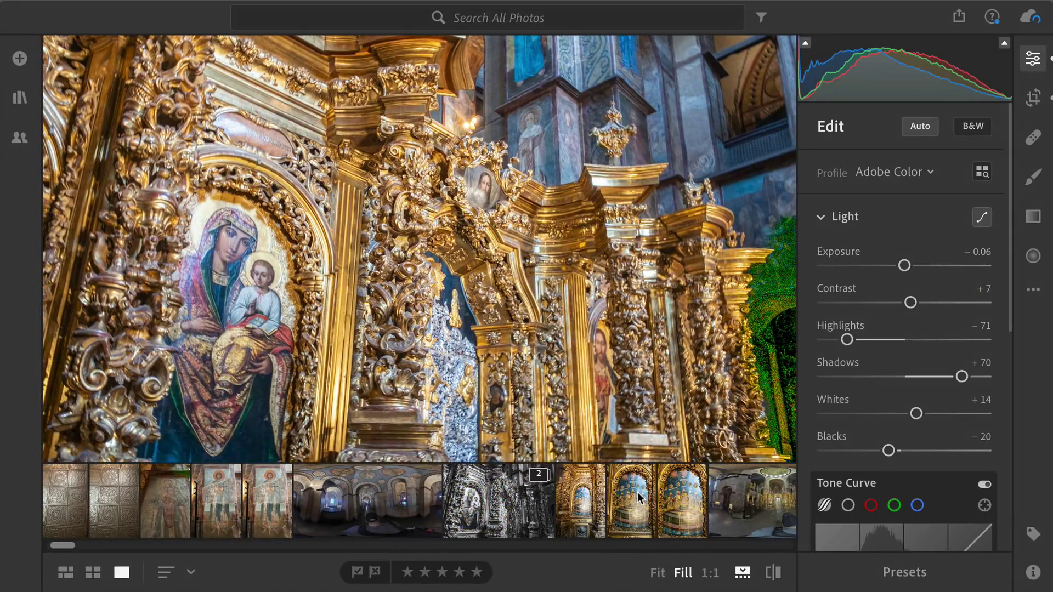
click(514, 495)
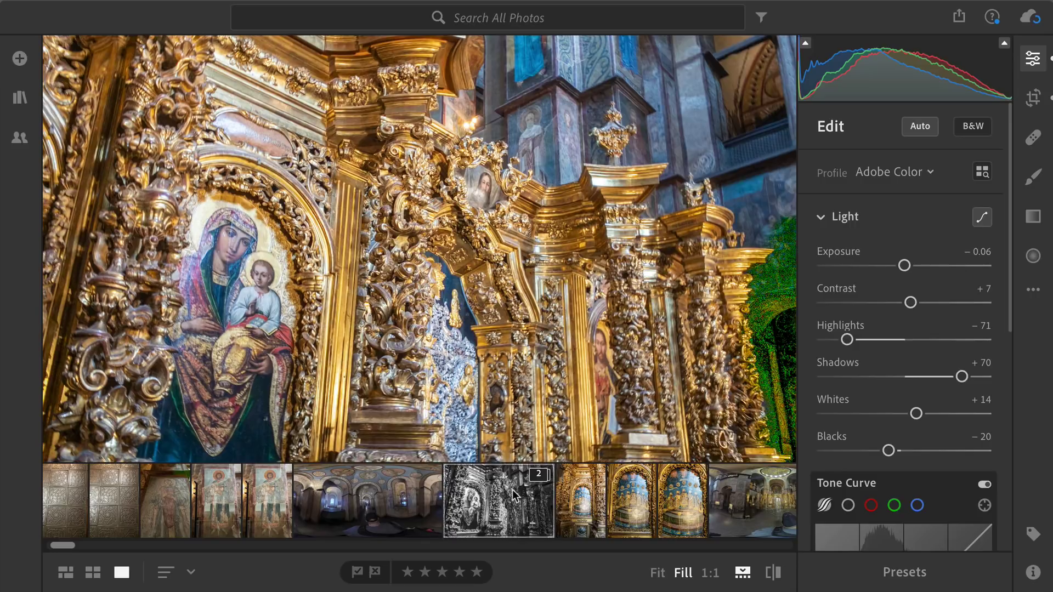
click(539, 474)
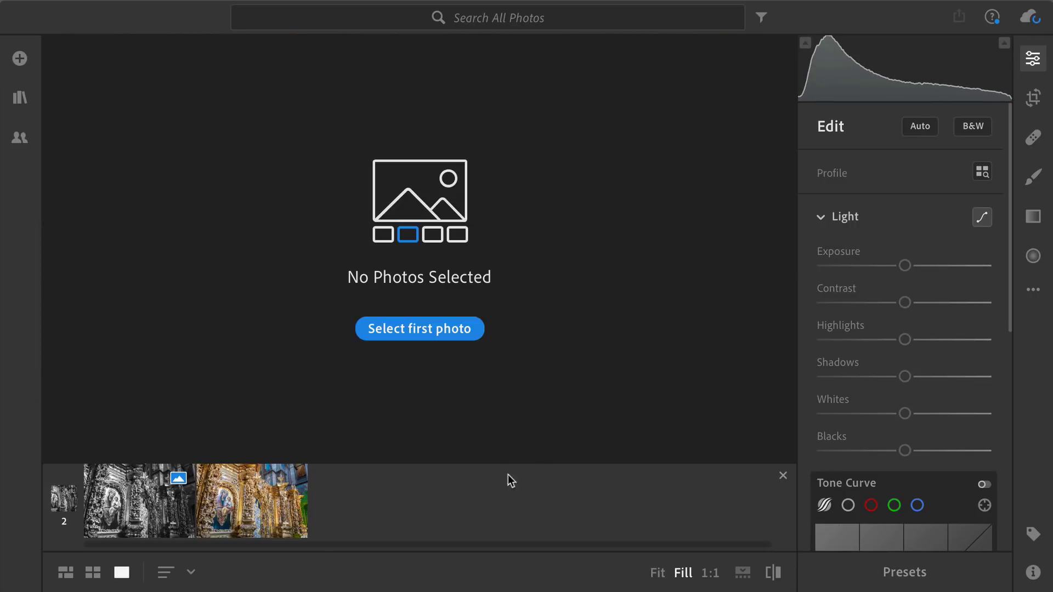
click(285, 496)
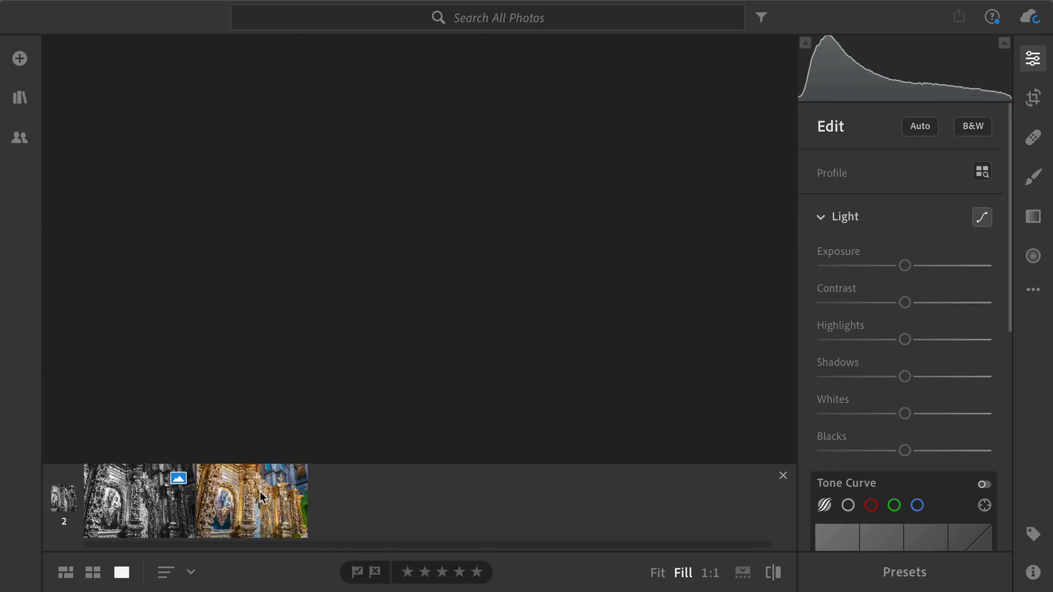
click(260, 497)
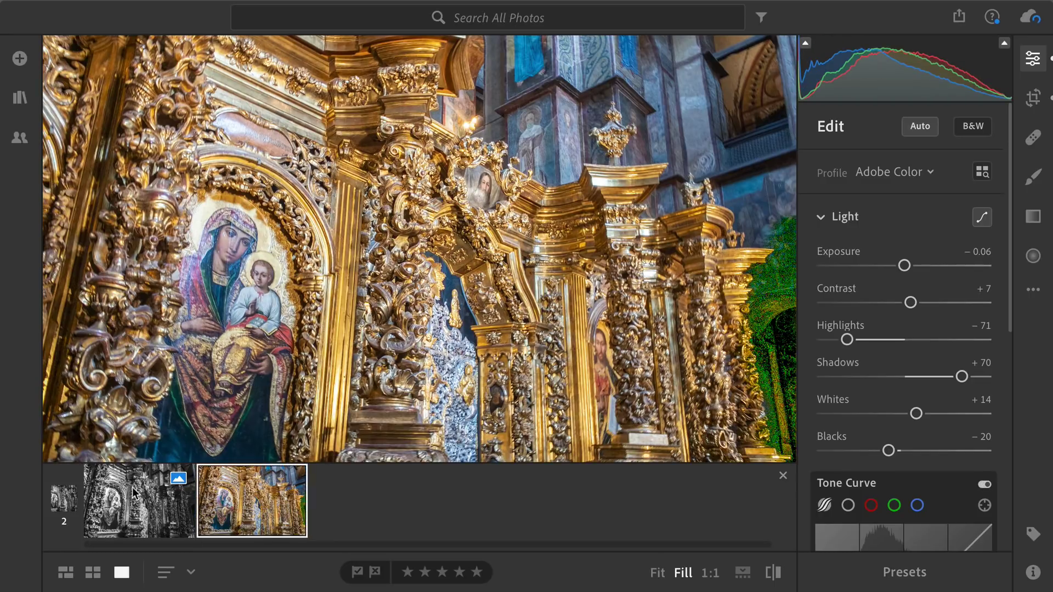
click(140, 492)
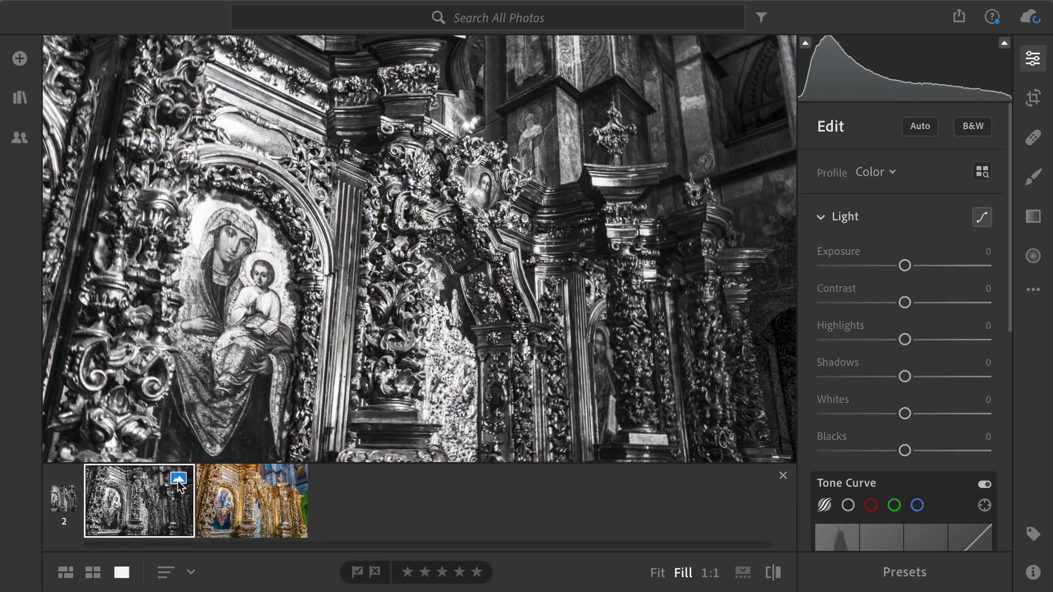
mouse_move(178, 485)
Reopen the B&W photo in Photoshop, reset the Correction workspace, and reopen its Luminar Flex filter.
right_click(156, 482)
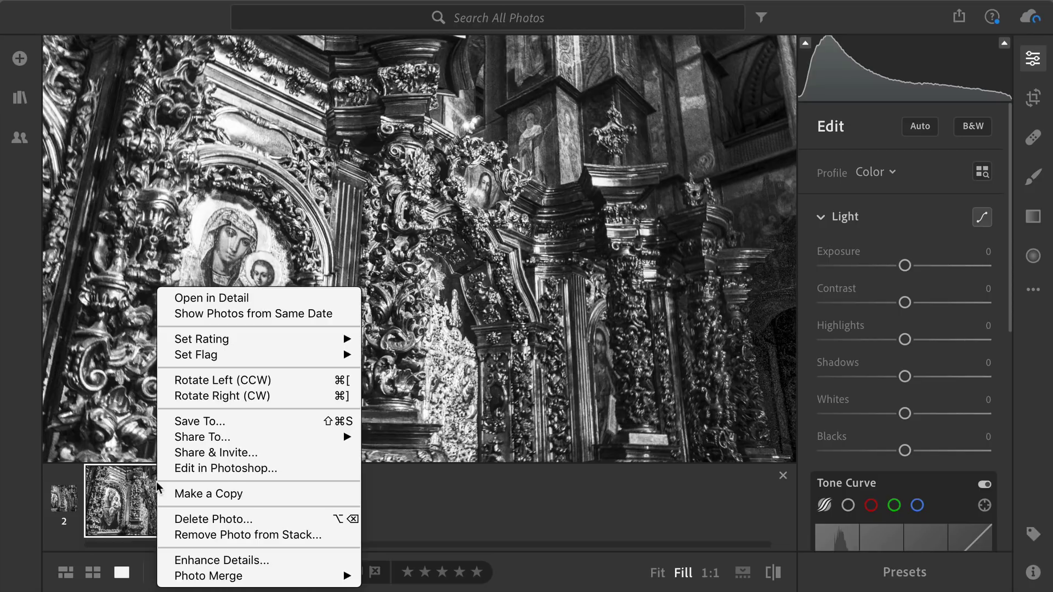
click(185, 469)
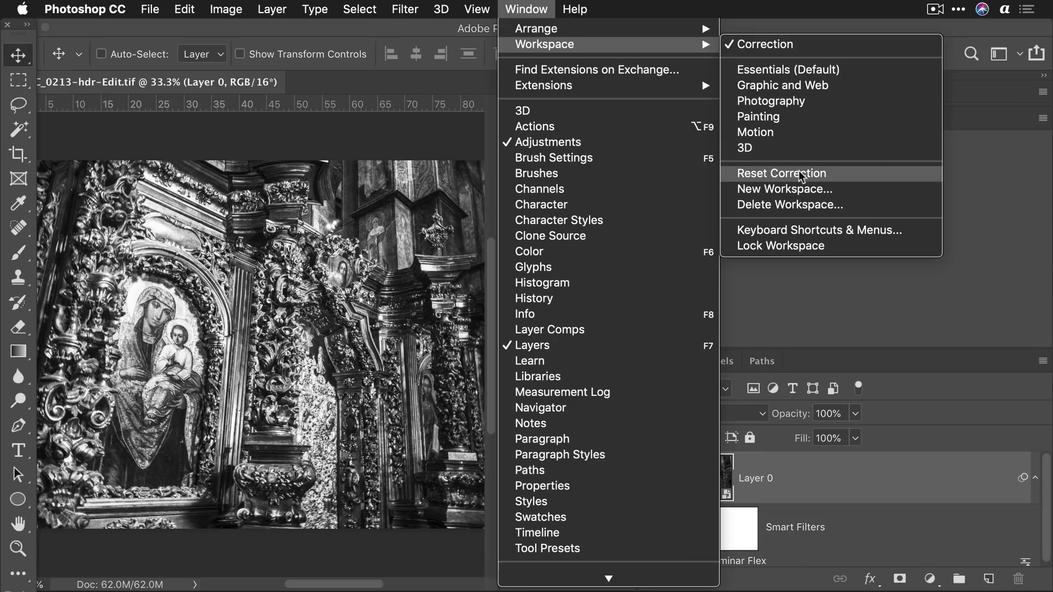
click(799, 174)
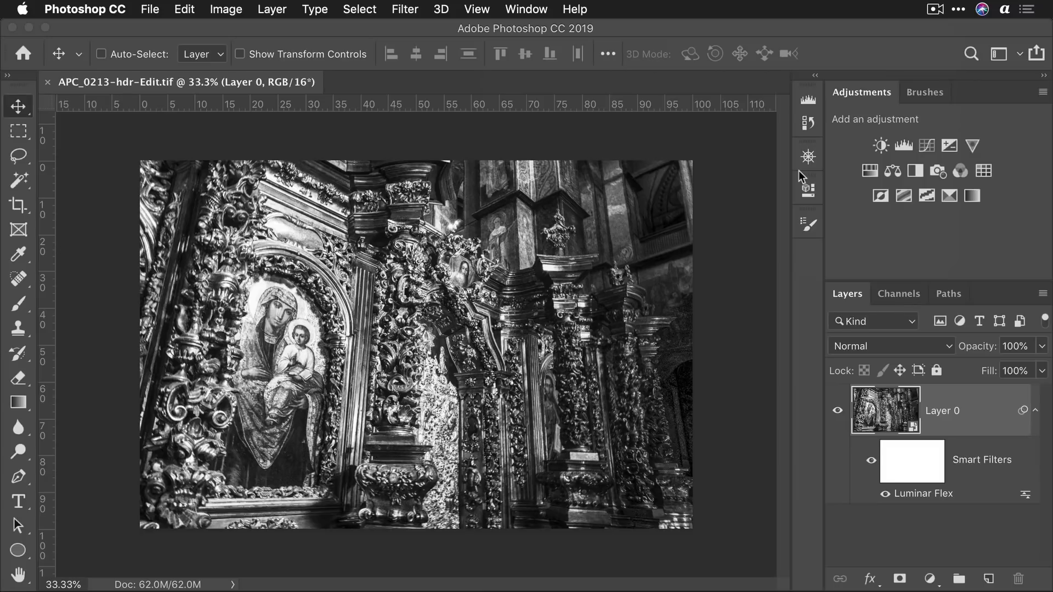
double_click(921, 494)
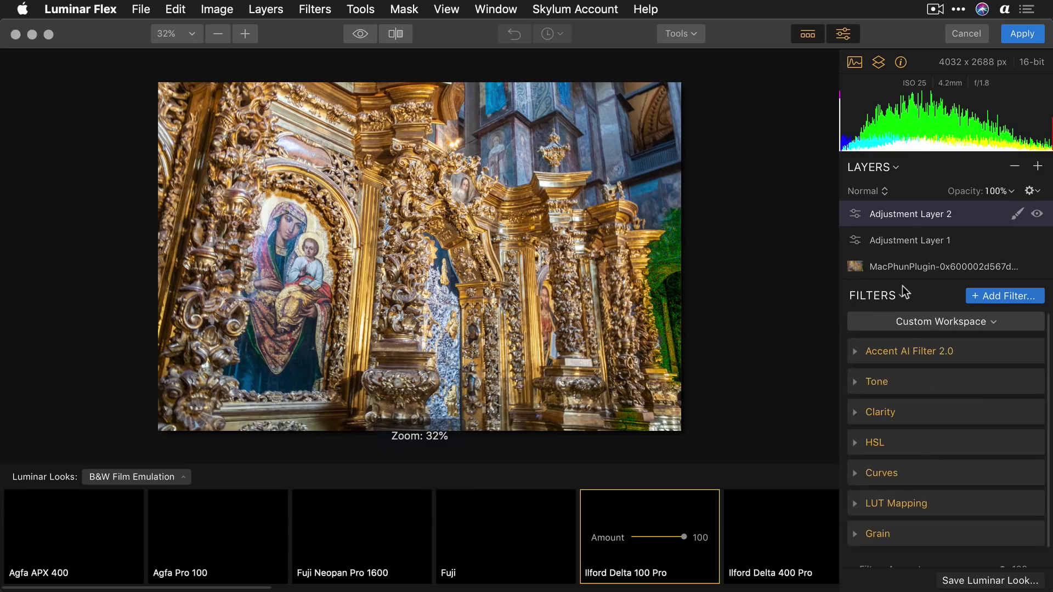
Try Analog Looks 01–03 from the Analog collection and apply Analog Look 03.
click(172, 477)
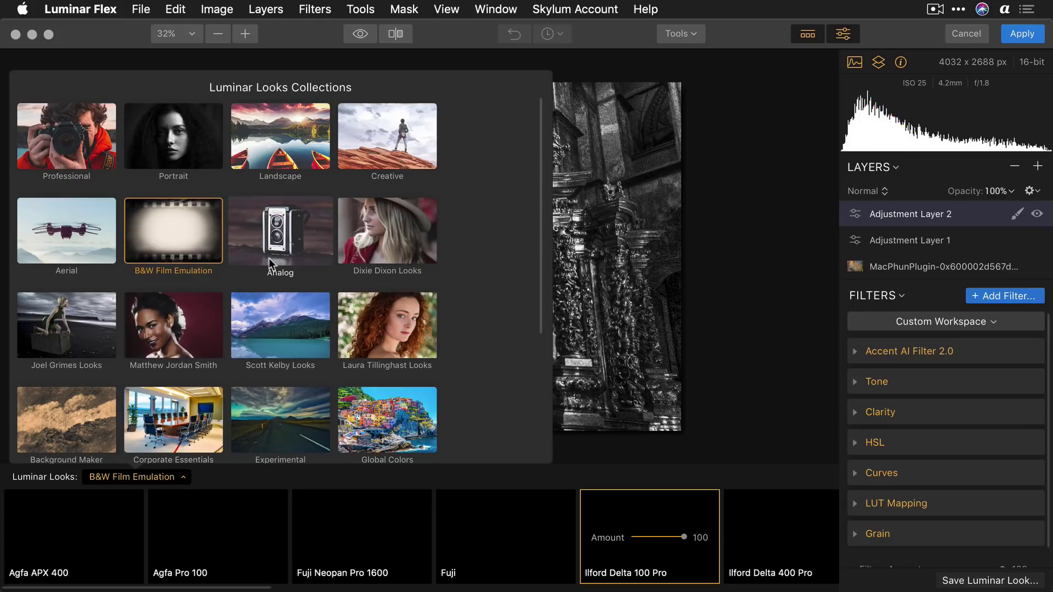
click(270, 239)
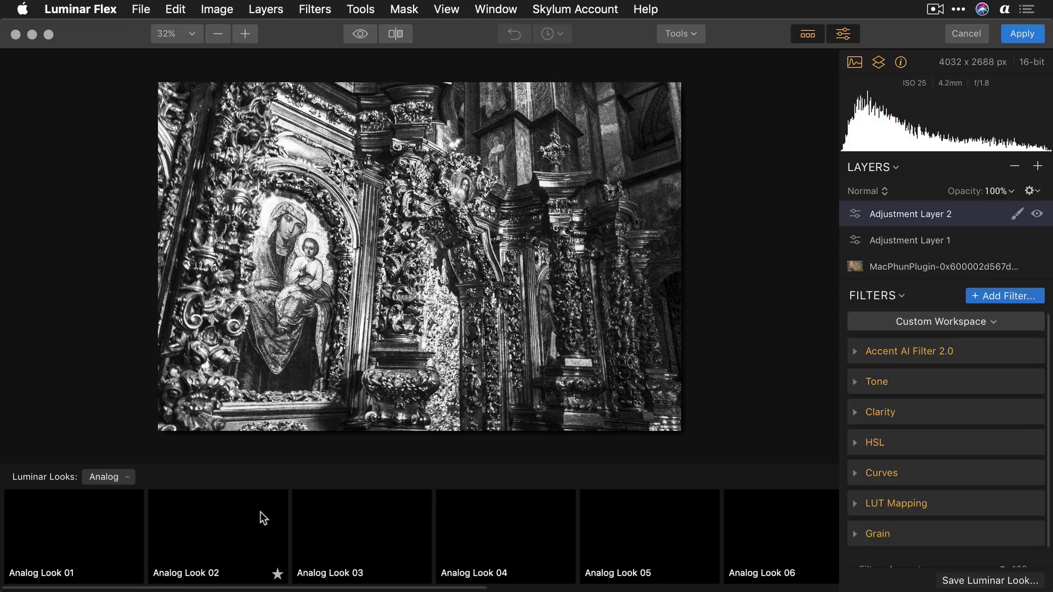
click(89, 533)
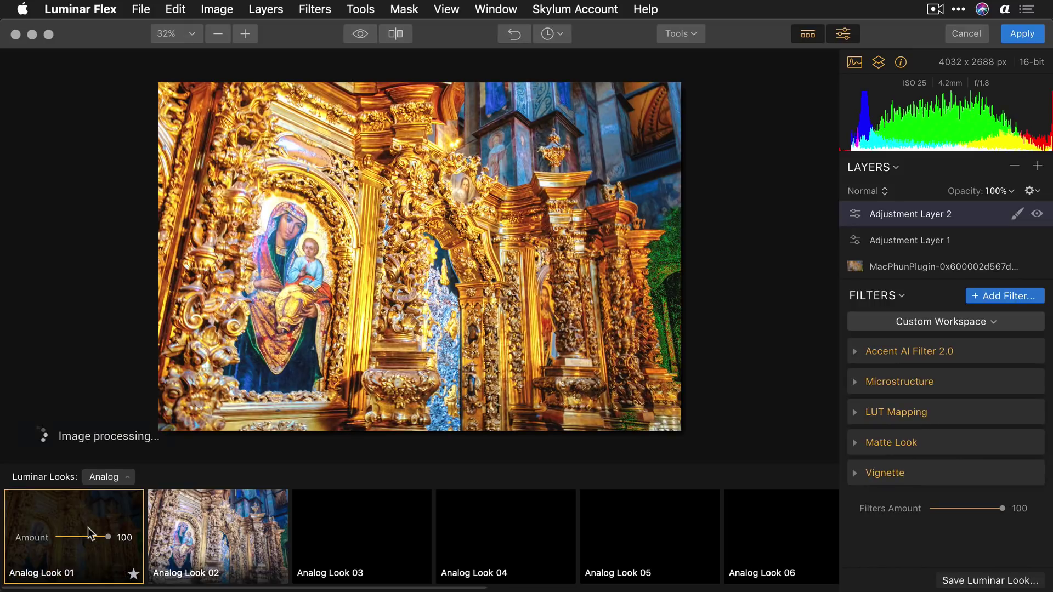
click(232, 530)
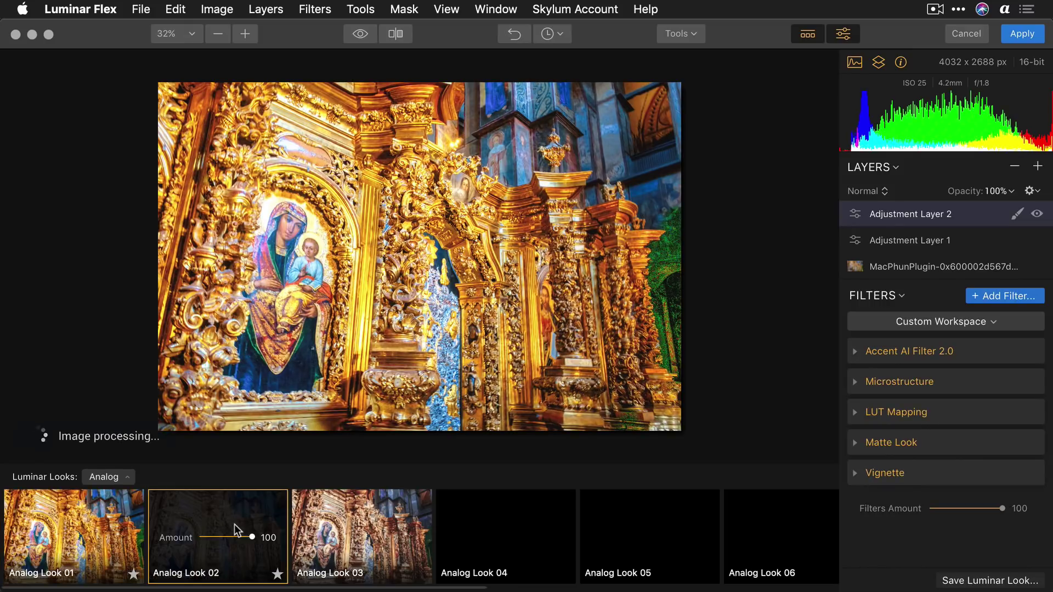
click(351, 533)
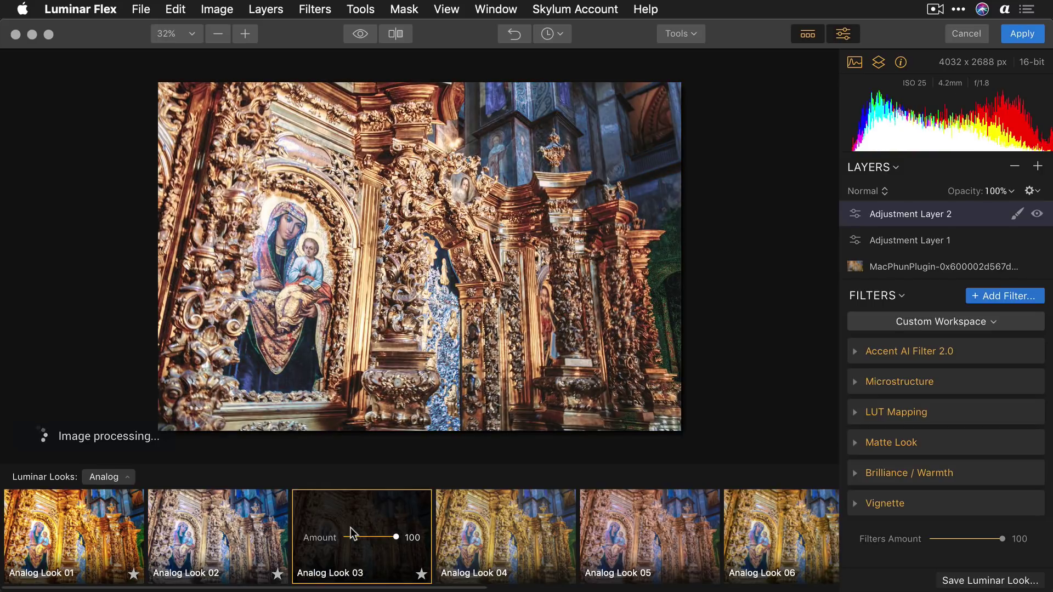
click(1023, 36)
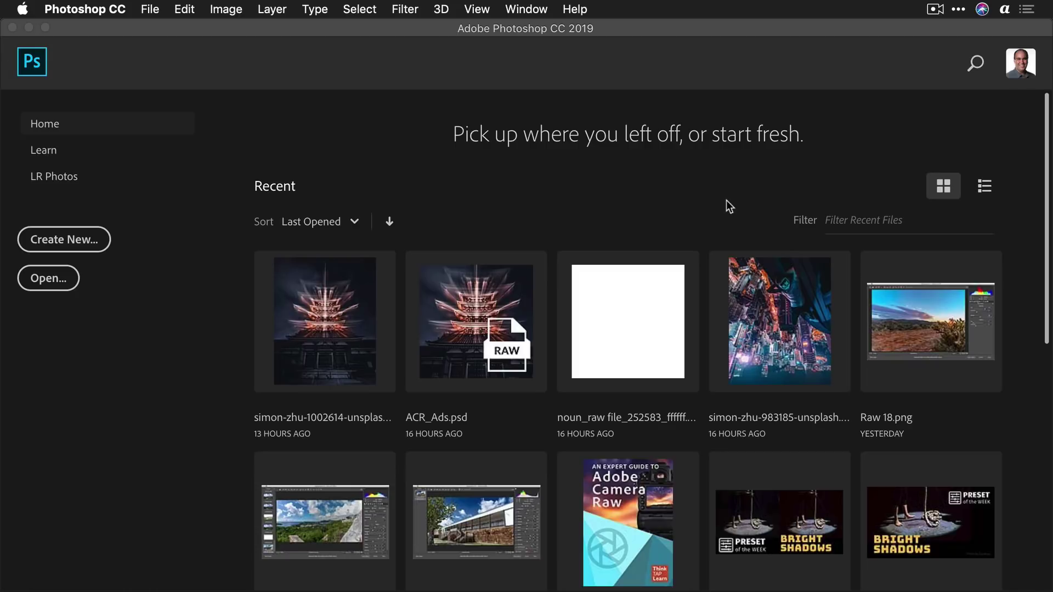
Switch from Photoshop back to Lightroom, where the analog-look version now leads the stack.
key(super+Tab)
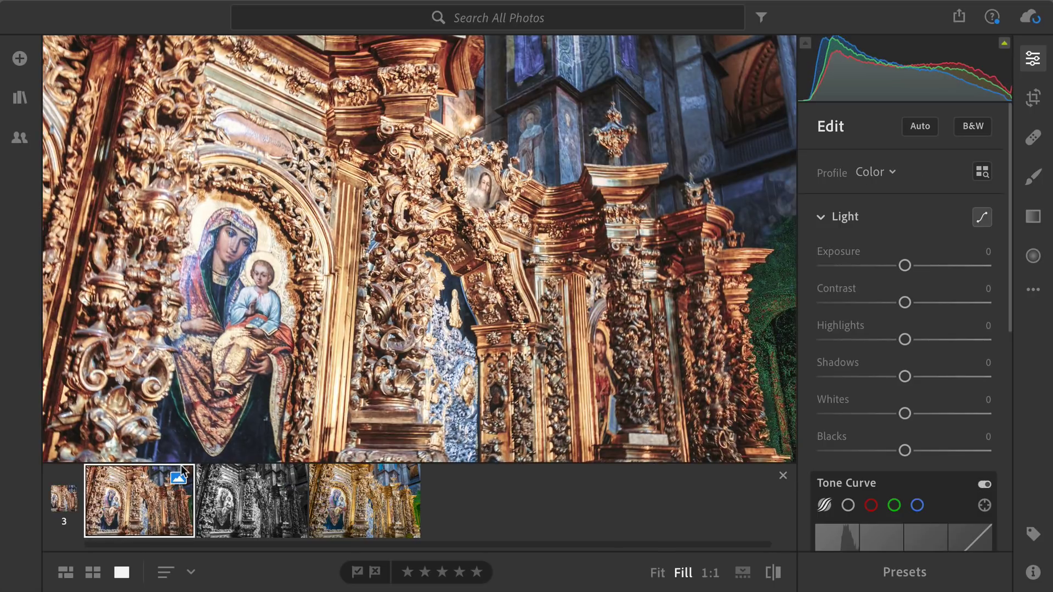
Compare the black-and-white, Analog Look 03 and original colour photos, then check the extra edit options.
click(254, 488)
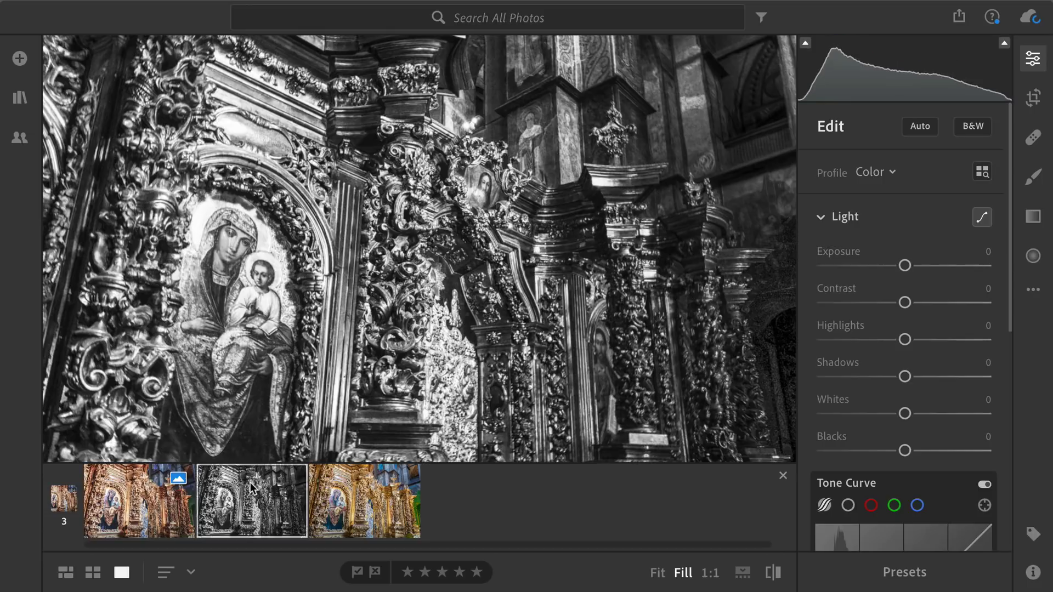
click(178, 502)
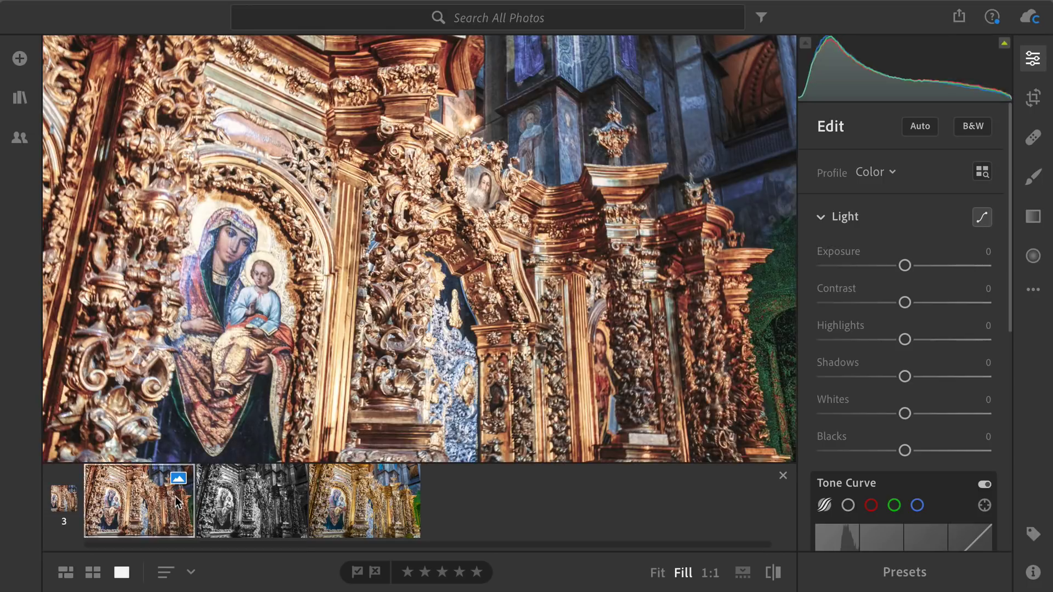
click(365, 513)
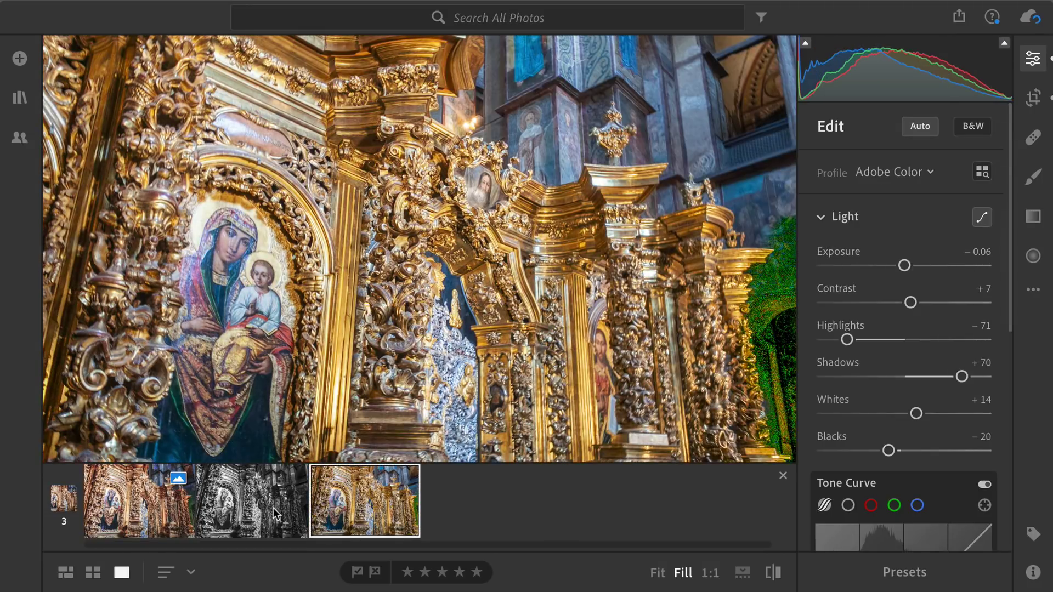
click(274, 513)
click(164, 505)
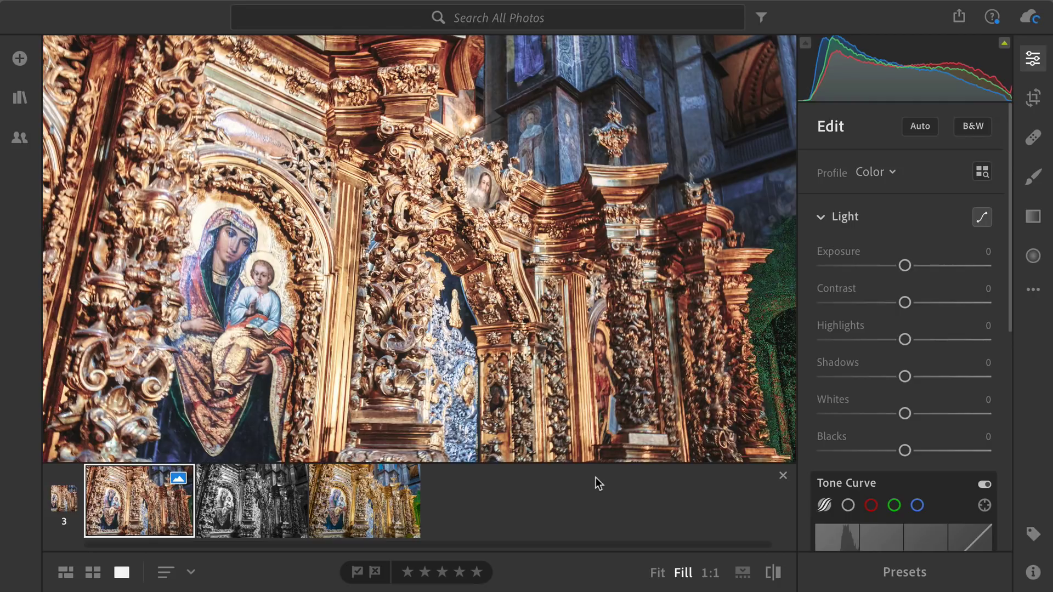
click(1033, 290)
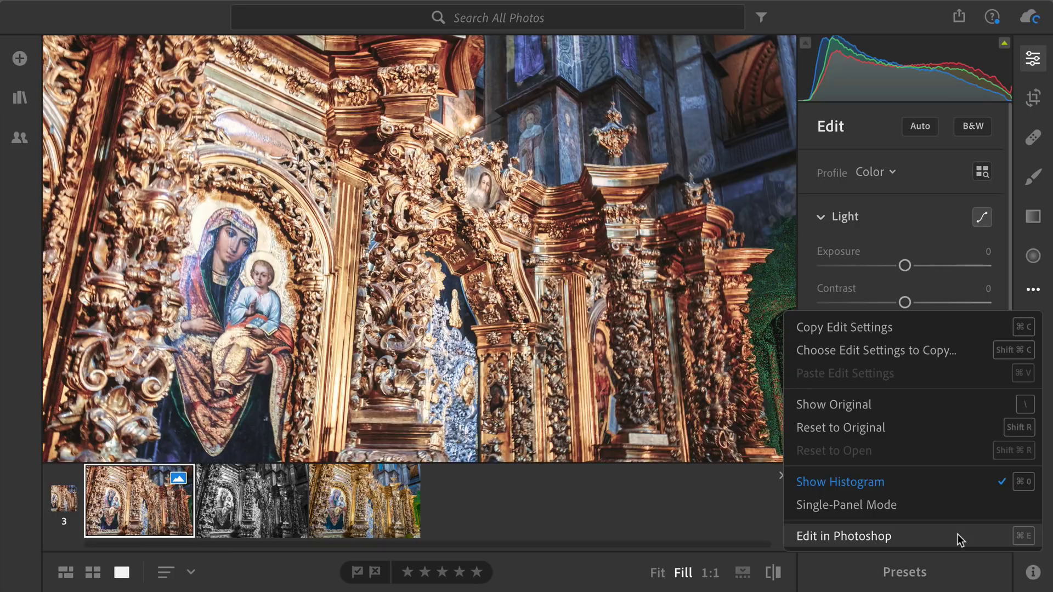
click(582, 319)
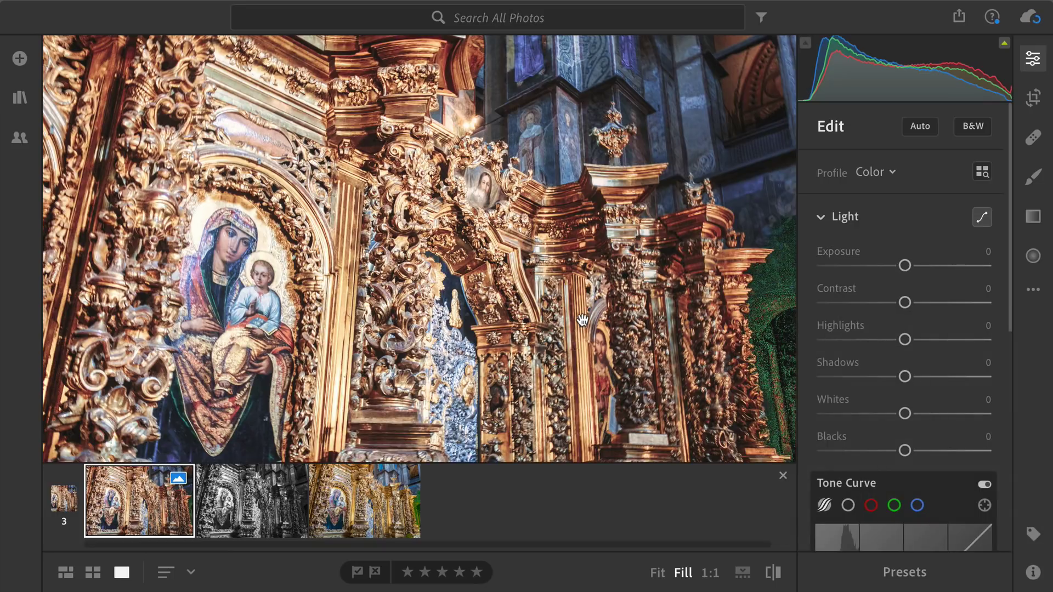